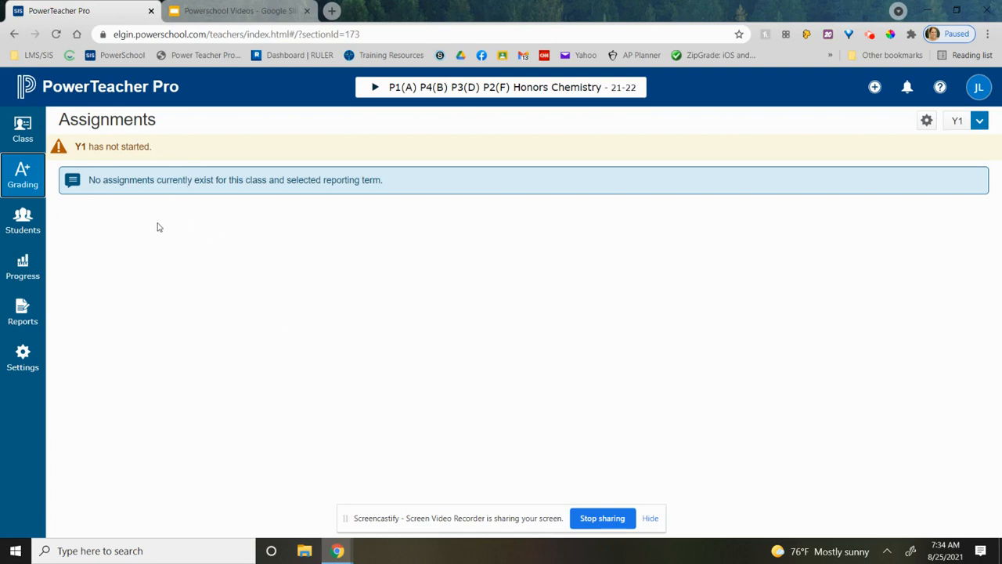
# - Open the grading categories list, set the Classwork category's status to Inactive and save it
pyautogui.click(23, 173)
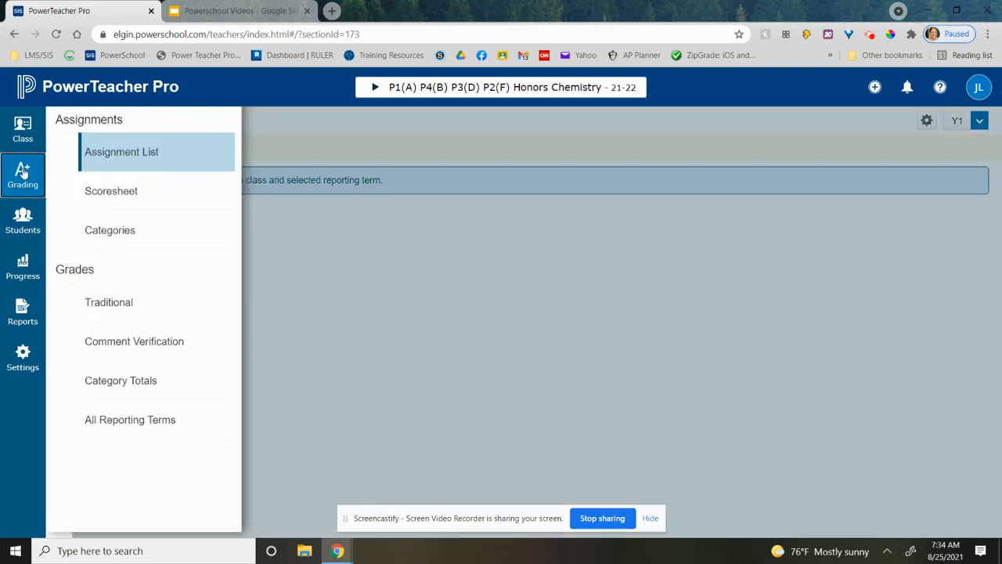
pyautogui.click(118, 235)
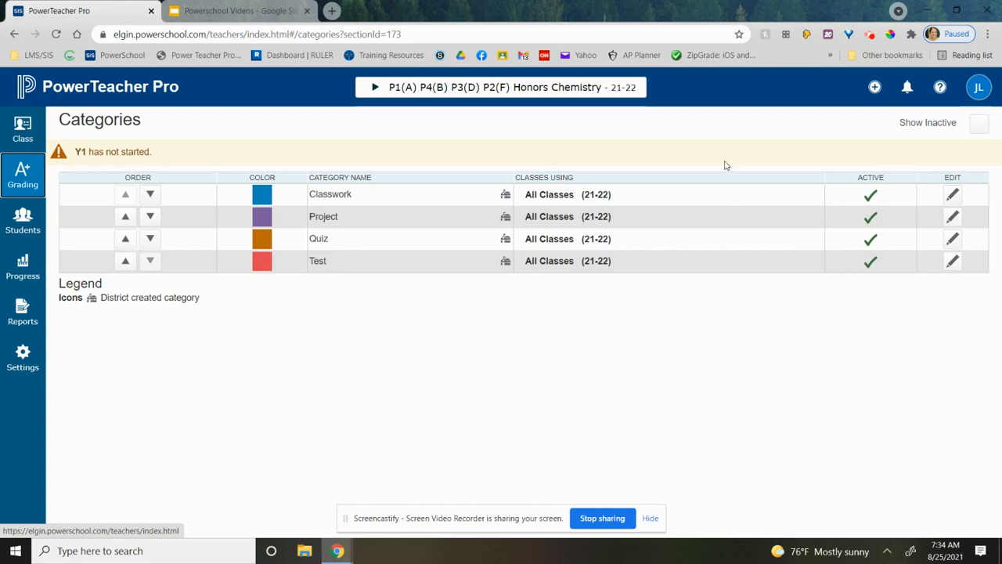
pyautogui.click(952, 196)
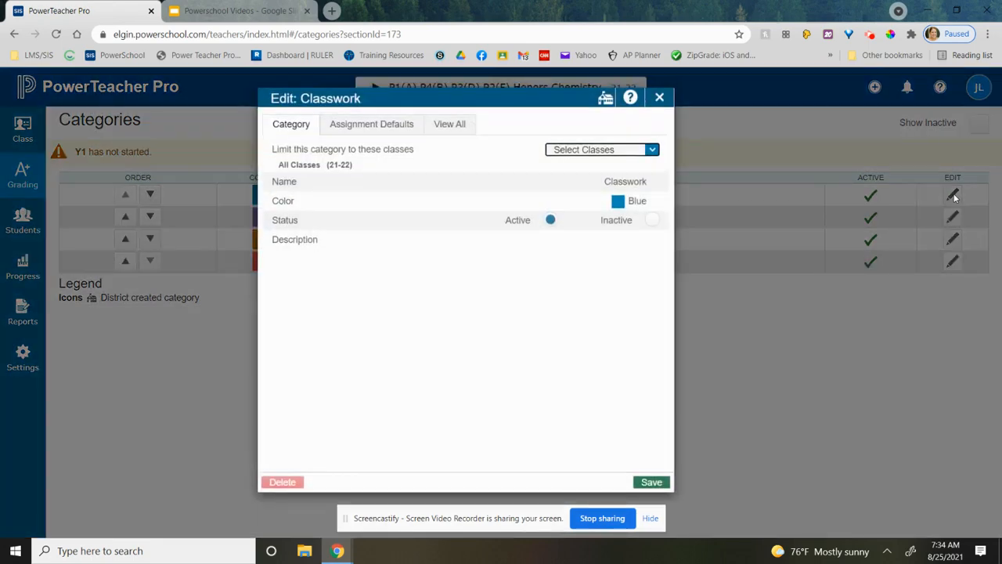
pyautogui.click(654, 223)
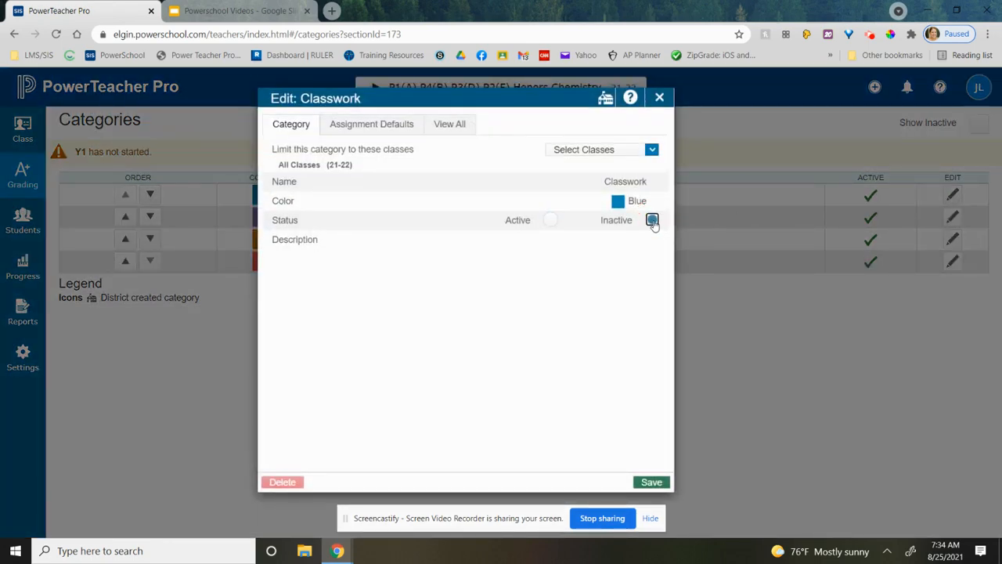
pyautogui.click(649, 483)
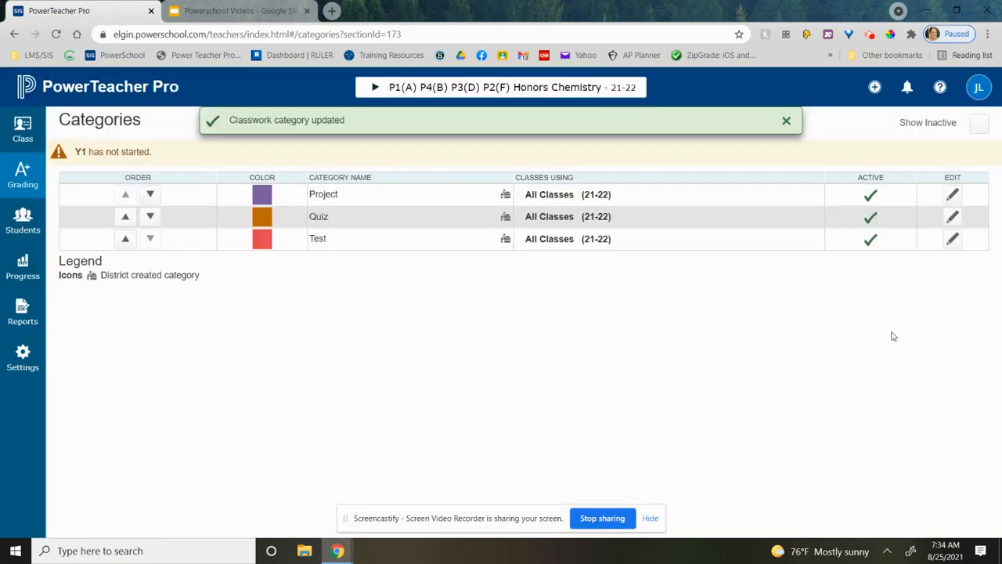
# - Set the Project category's status to Inactive and save the category
pyautogui.click(953, 194)
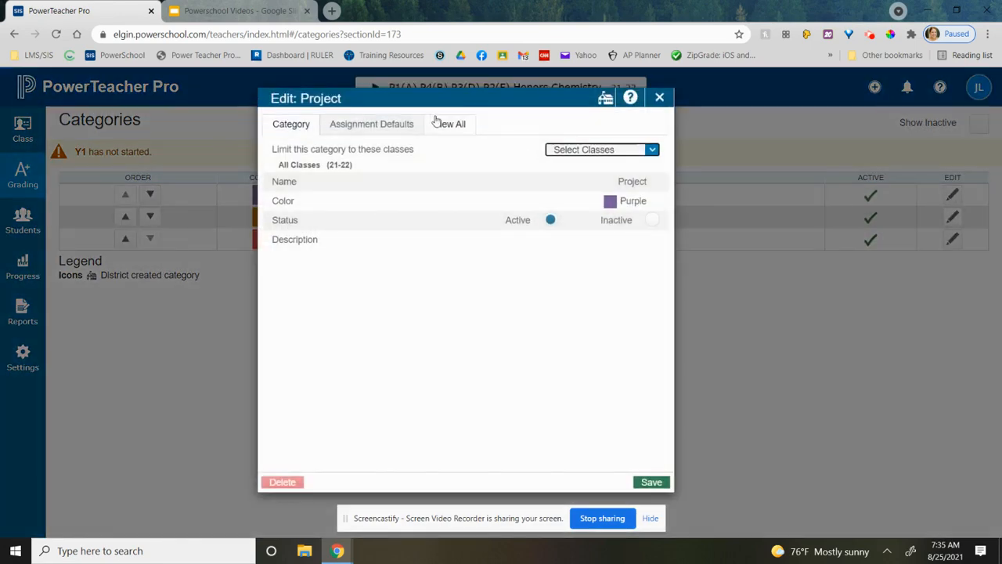
pyautogui.click(399, 128)
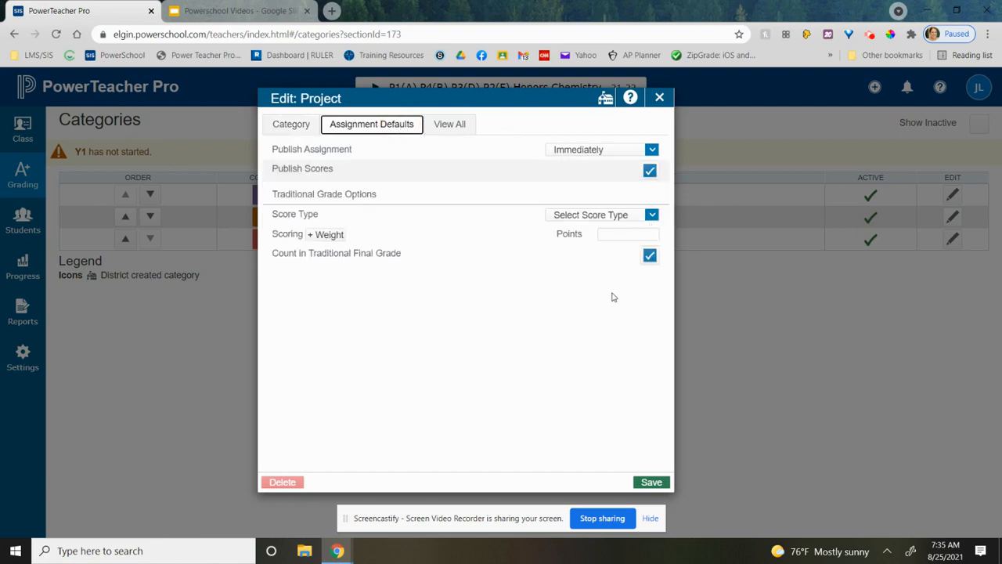
pyautogui.click(290, 125)
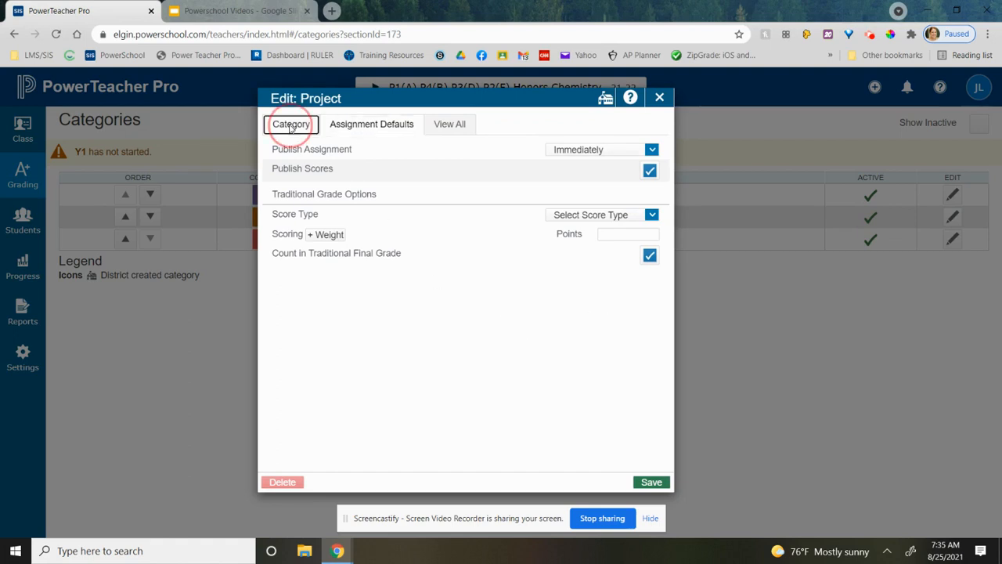
pyautogui.click(651, 221)
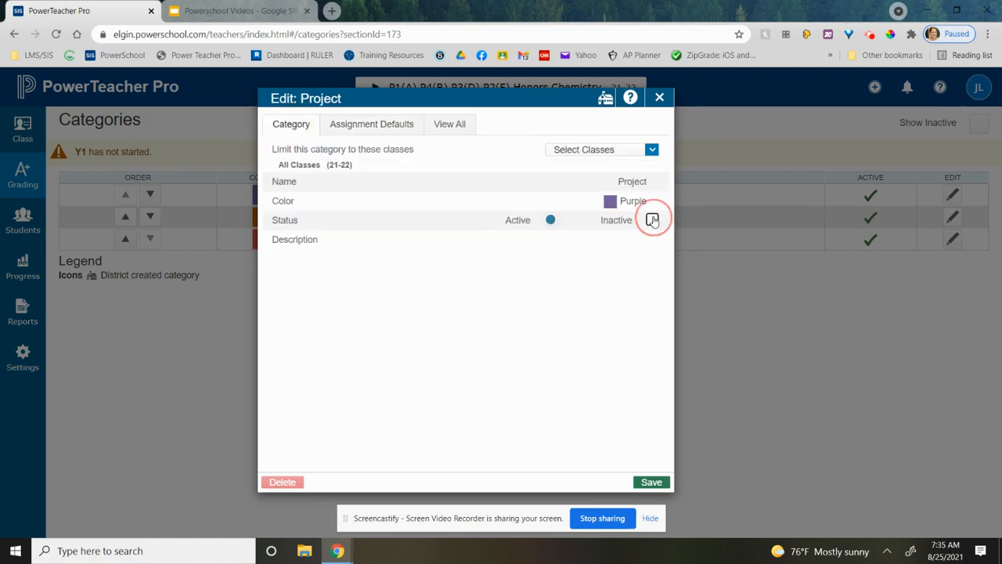
pyautogui.click(652, 482)
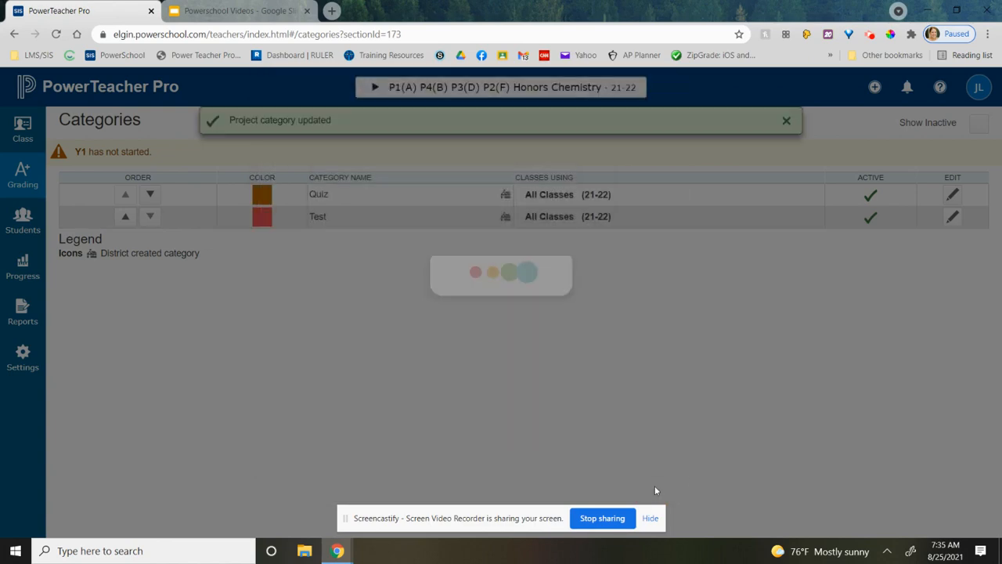
# - Set the status of the Quiz and Test categories to Inactive, saving each one
pyautogui.click(955, 194)
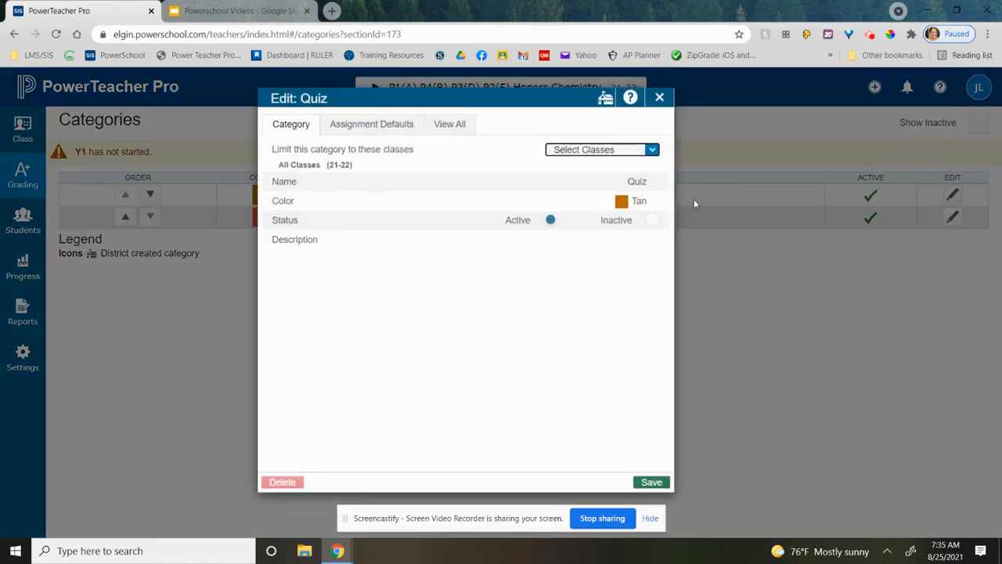
pyautogui.click(651, 220)
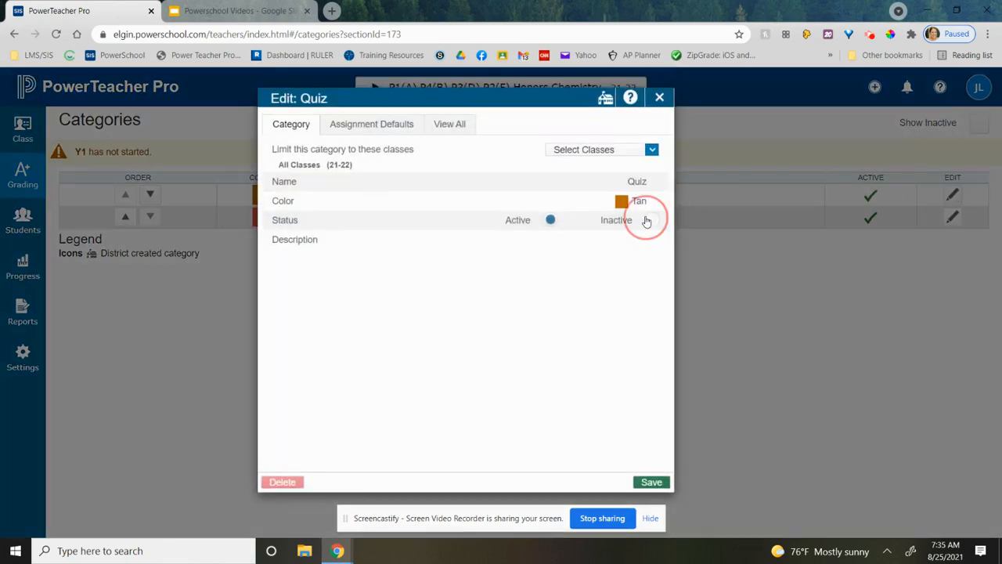
pyautogui.click(651, 481)
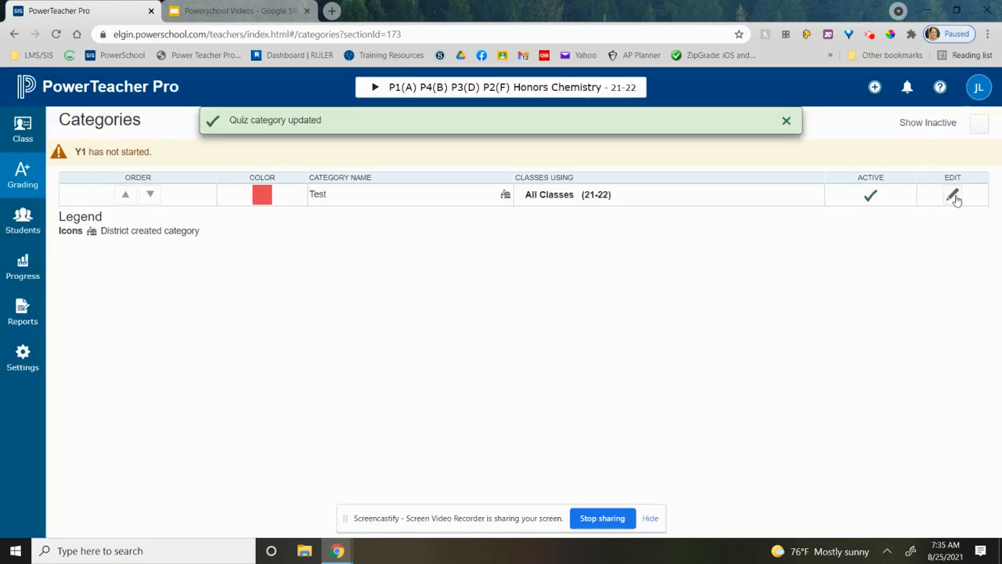
pyautogui.click(952, 195)
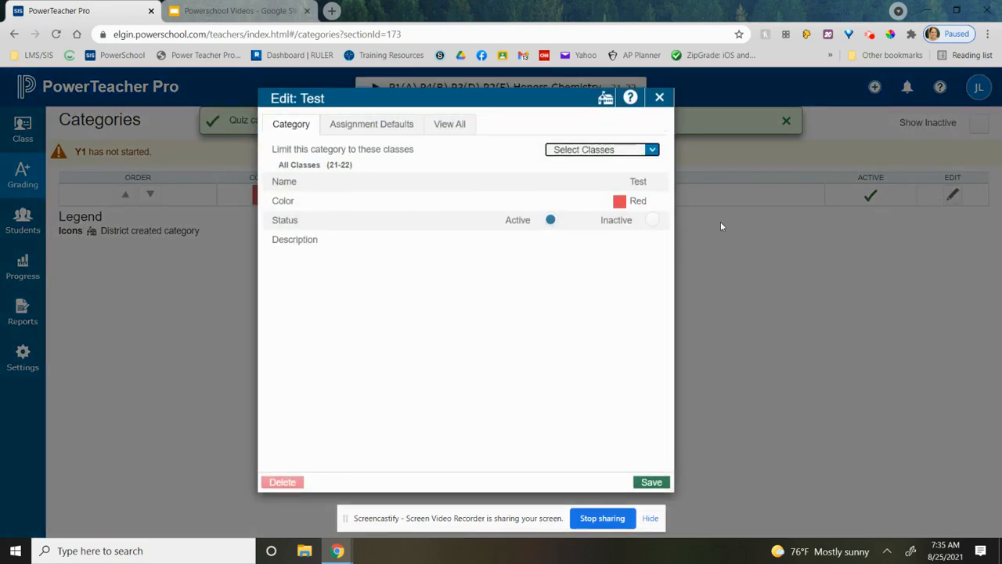
pyautogui.click(652, 220)
pyautogui.click(650, 480)
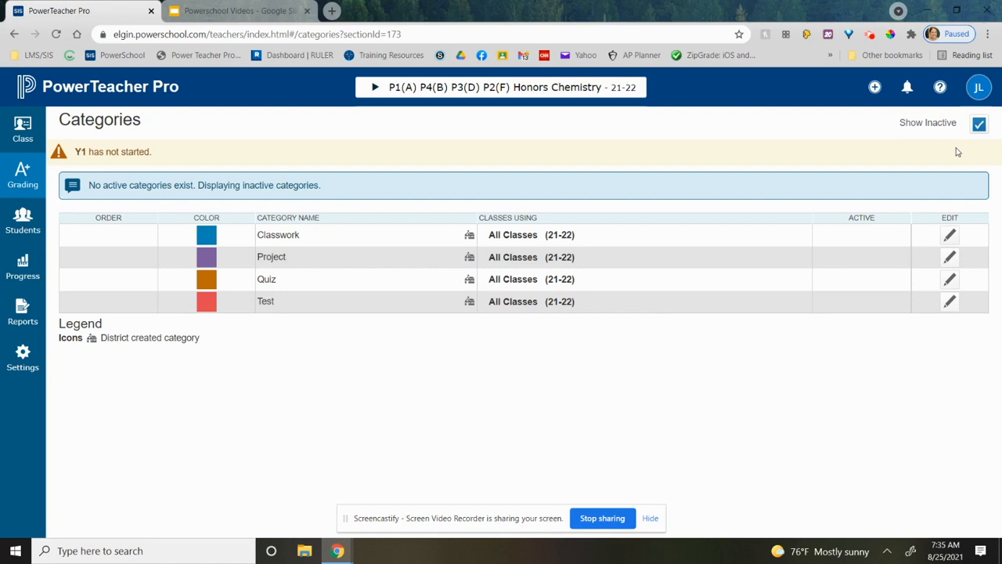
# - Start a new grading category and name it Assessments, correcting the spelling
pyautogui.click(876, 87)
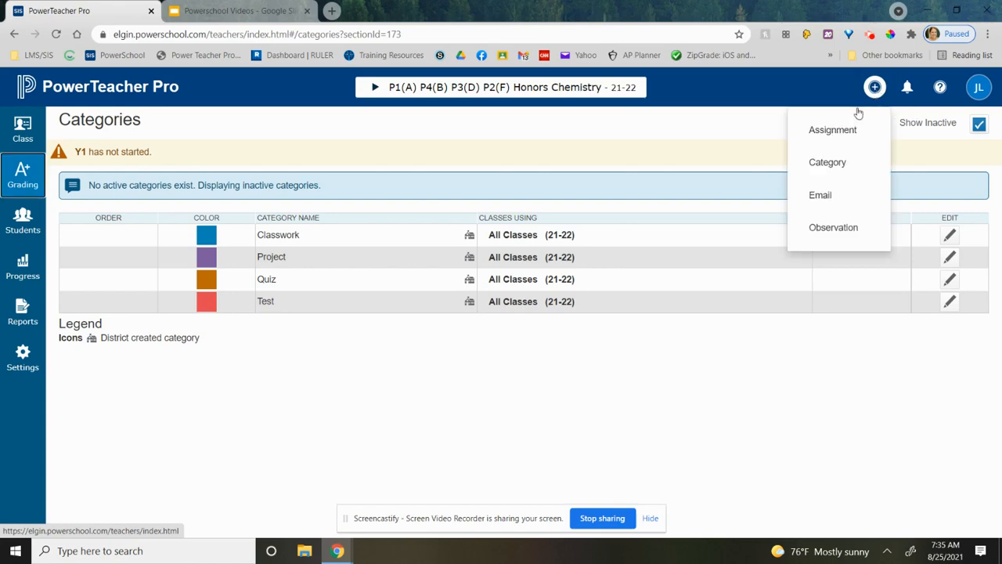
pyautogui.click(836, 171)
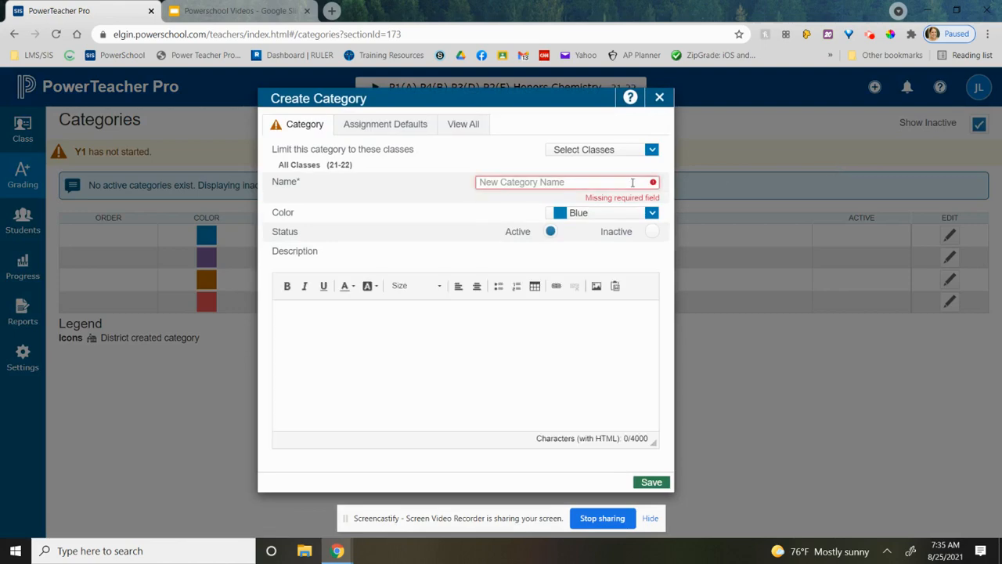
pyautogui.click(632, 182)
pyautogui.write('Ass')
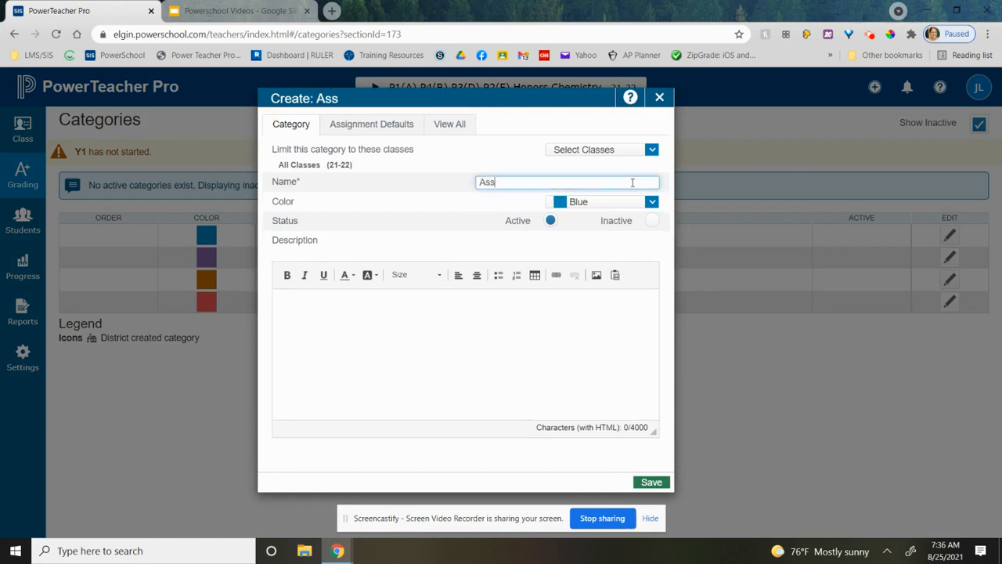
pyautogui.write('esments')
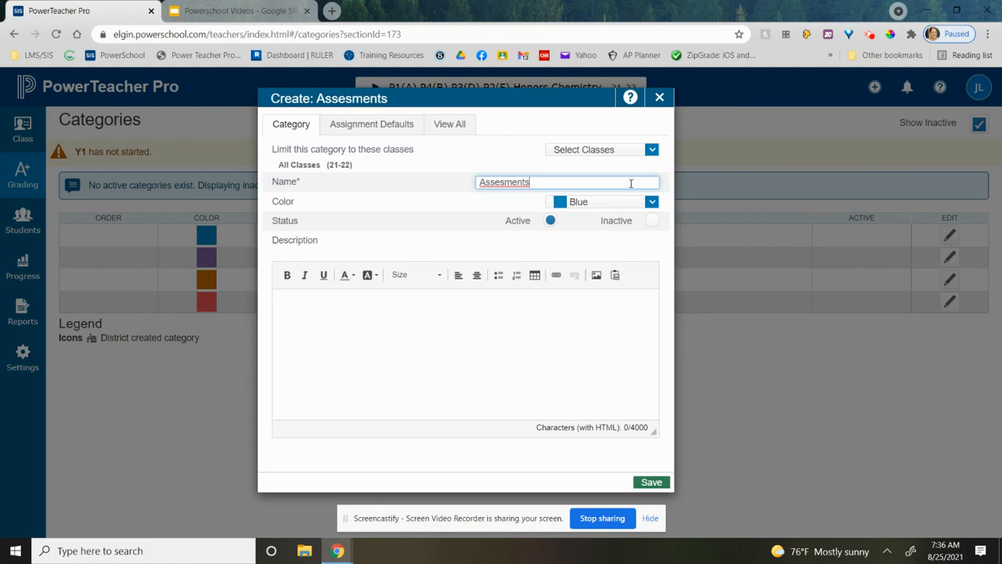
pyautogui.rightClick(513, 182)
pyautogui.click(550, 195)
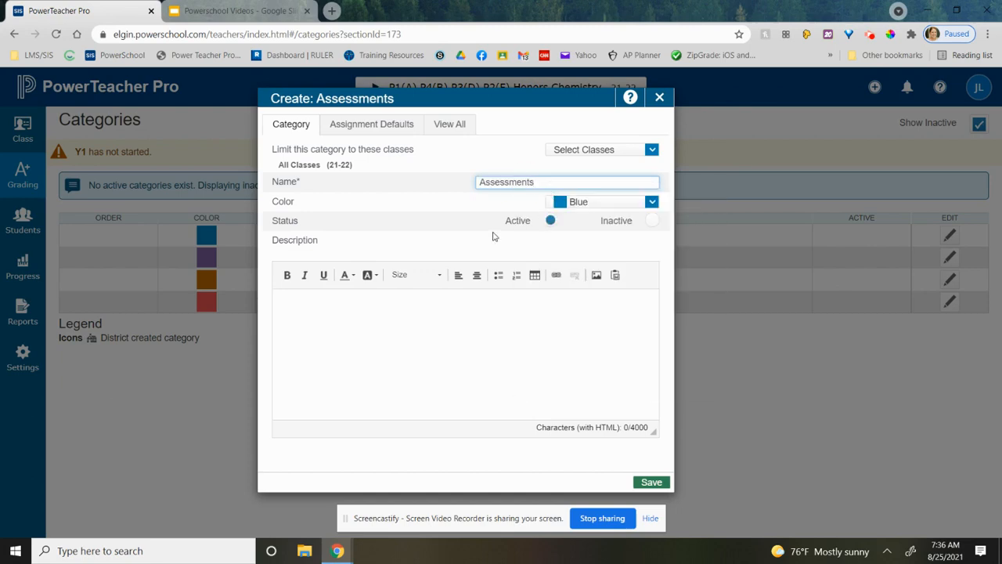
# - Look through the new category's color choices and the classes it can be limited to
pyautogui.click(605, 204)
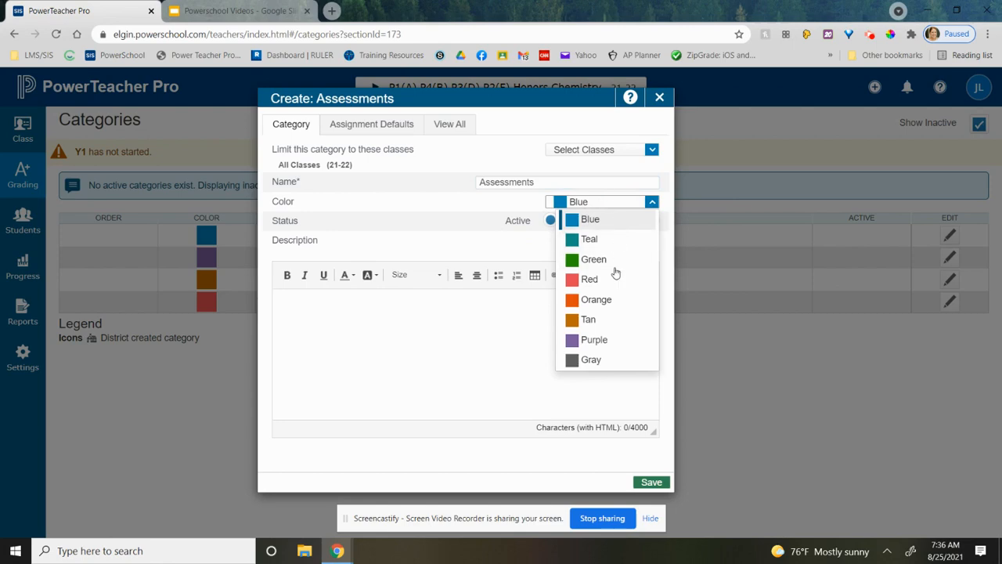
pyautogui.click(585, 205)
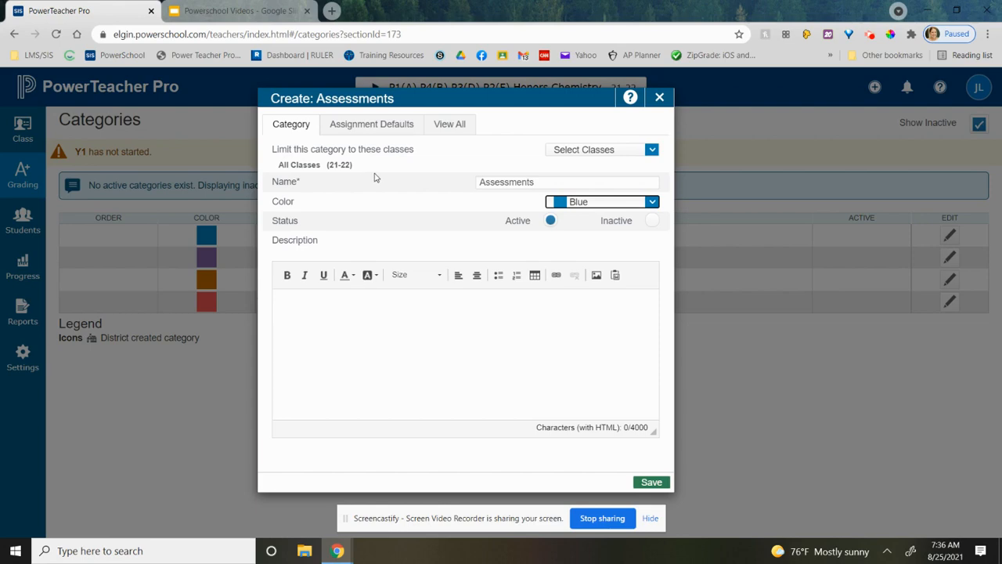
pyautogui.click(580, 151)
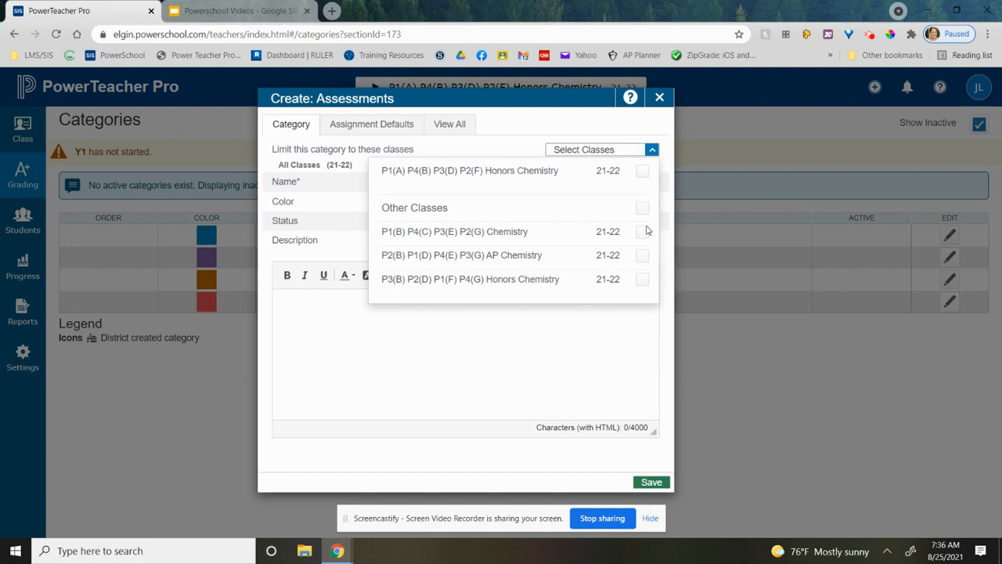
pyautogui.click(609, 150)
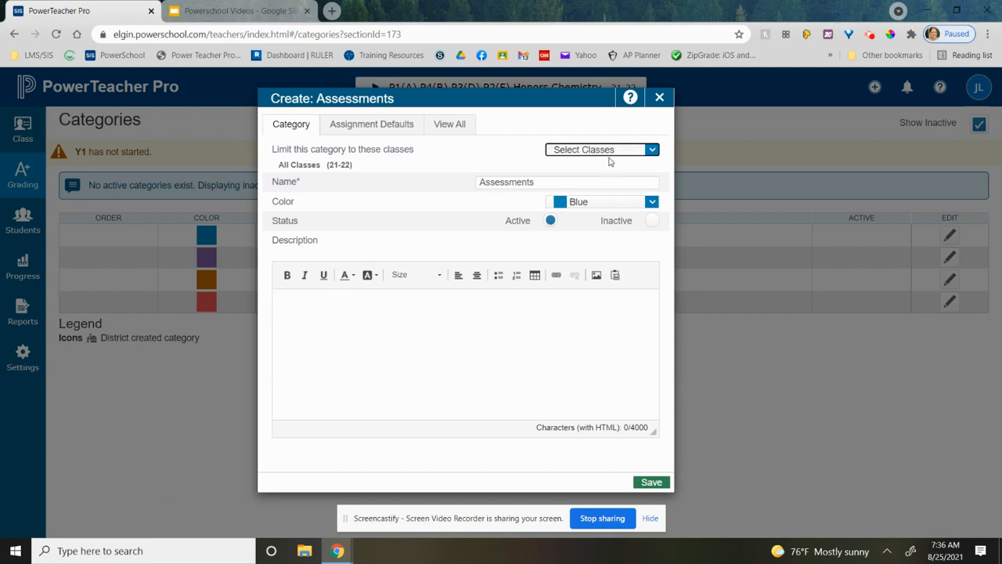
# - In the Assessments category's assignment defaults, turn off Publish Scores and set Publish Assignment to Never
pyautogui.click(383, 126)
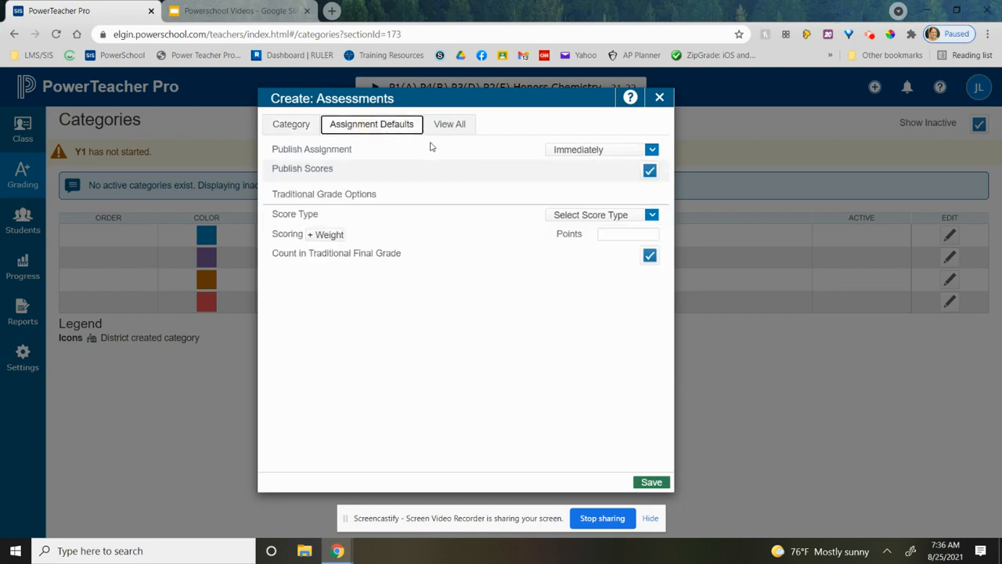
pyautogui.click(648, 171)
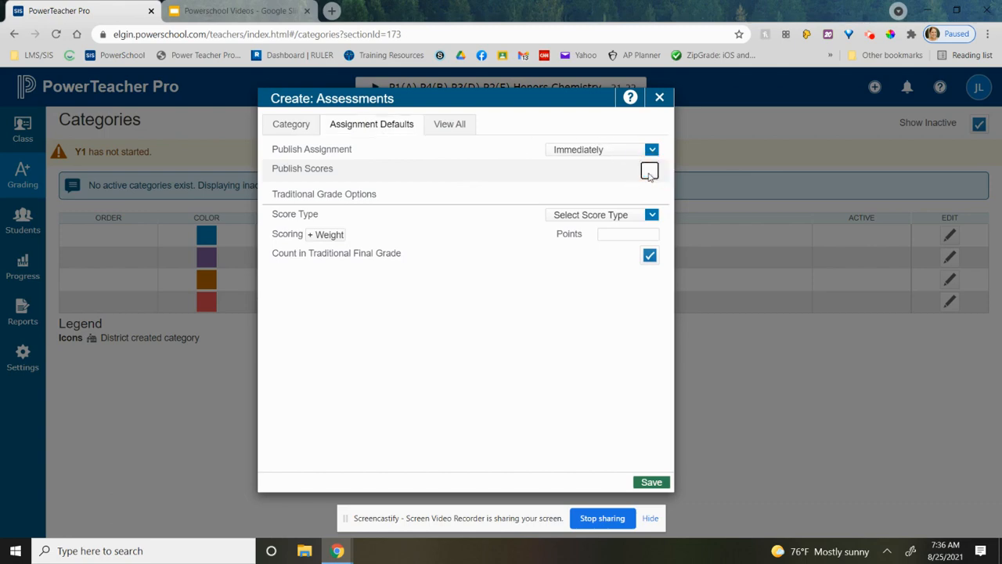
pyautogui.click(596, 152)
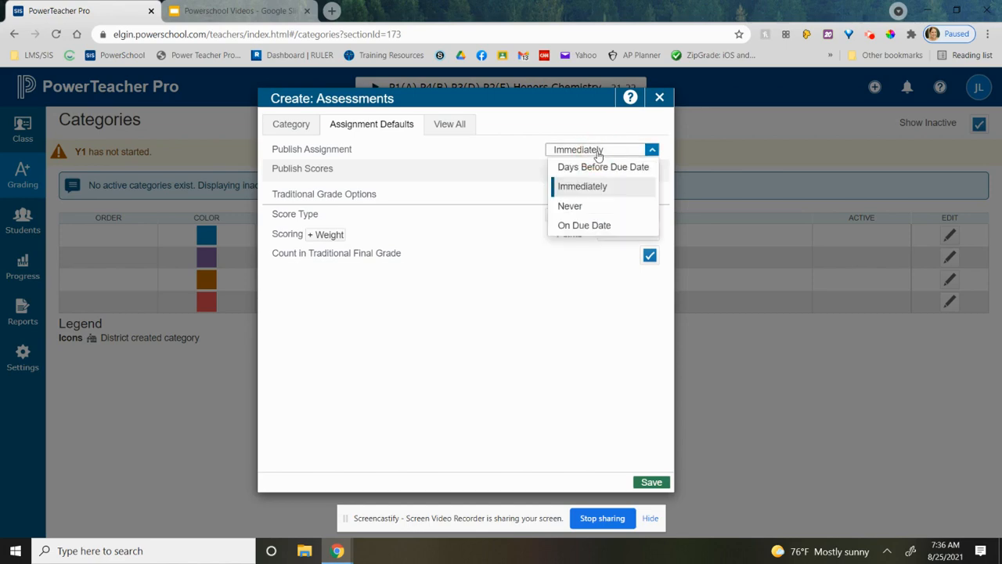
pyautogui.click(606, 209)
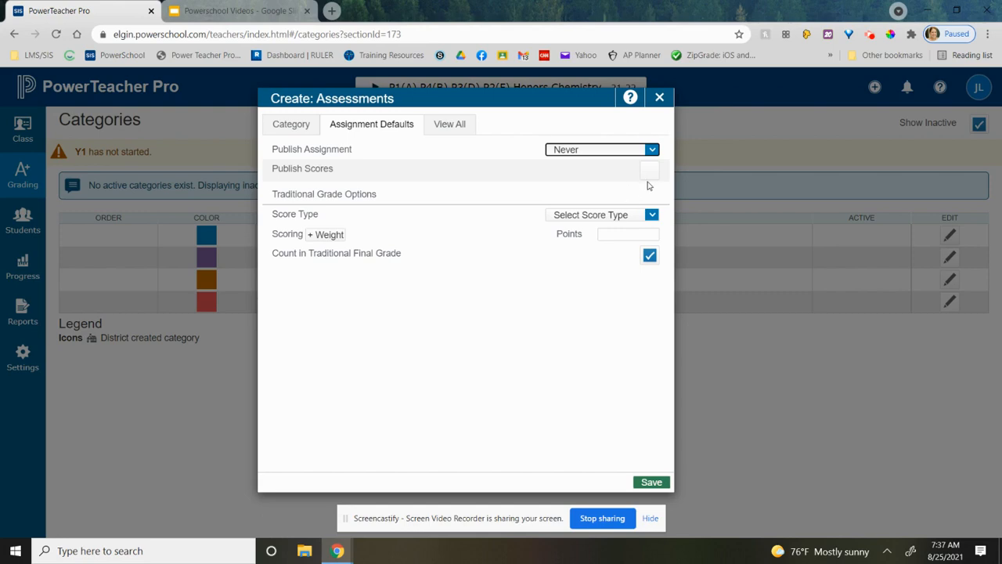
# - Set the default score type to Points and the score entry points to 50, with Count in Traditional Final Grade enabled
pyautogui.click(627, 221)
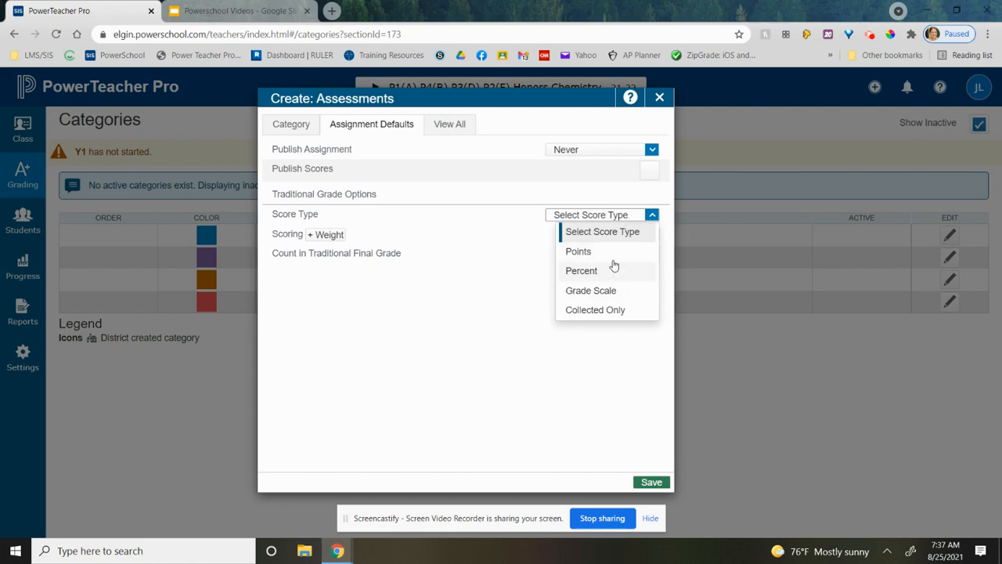
pyautogui.click(615, 250)
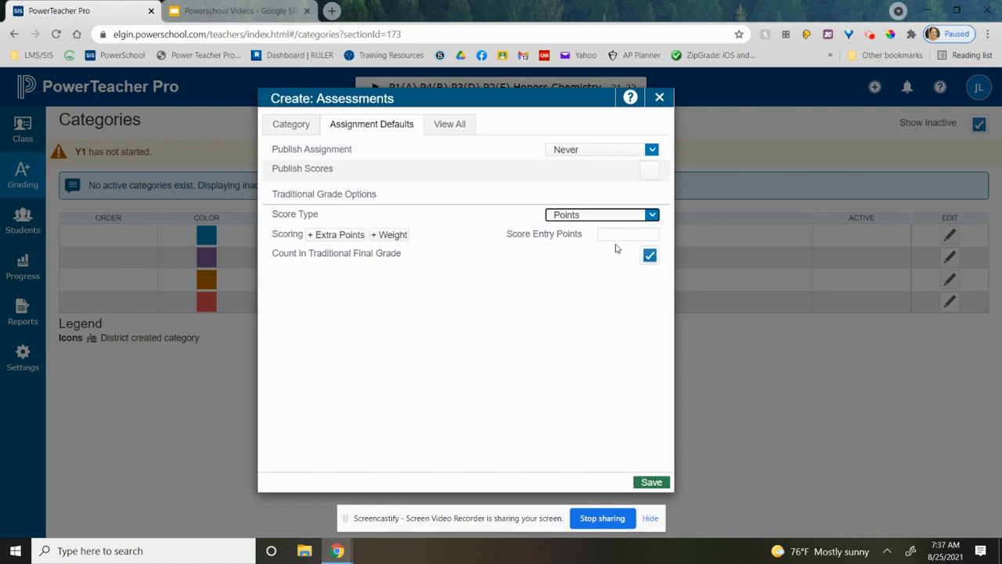
pyautogui.click(619, 216)
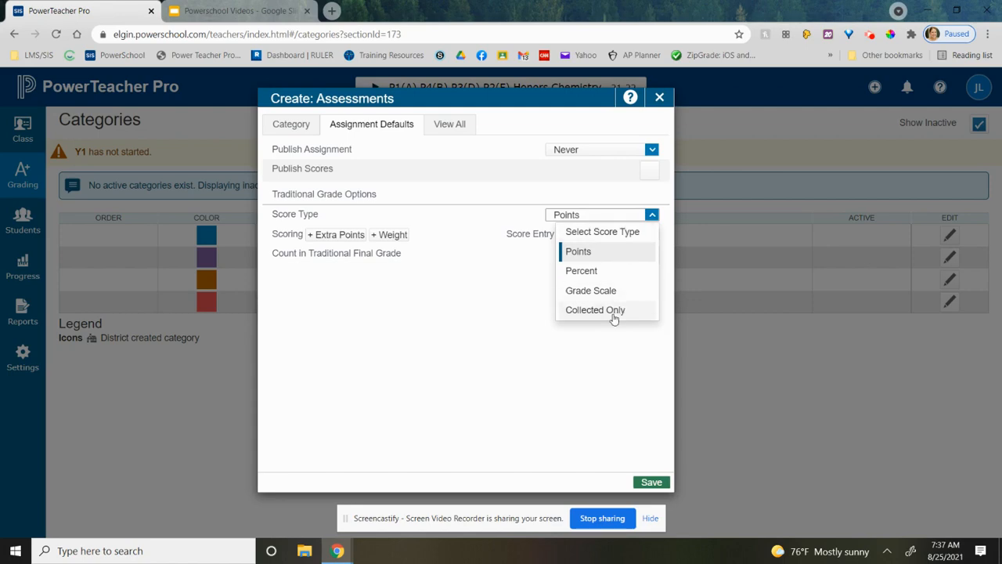
pyautogui.click(530, 314)
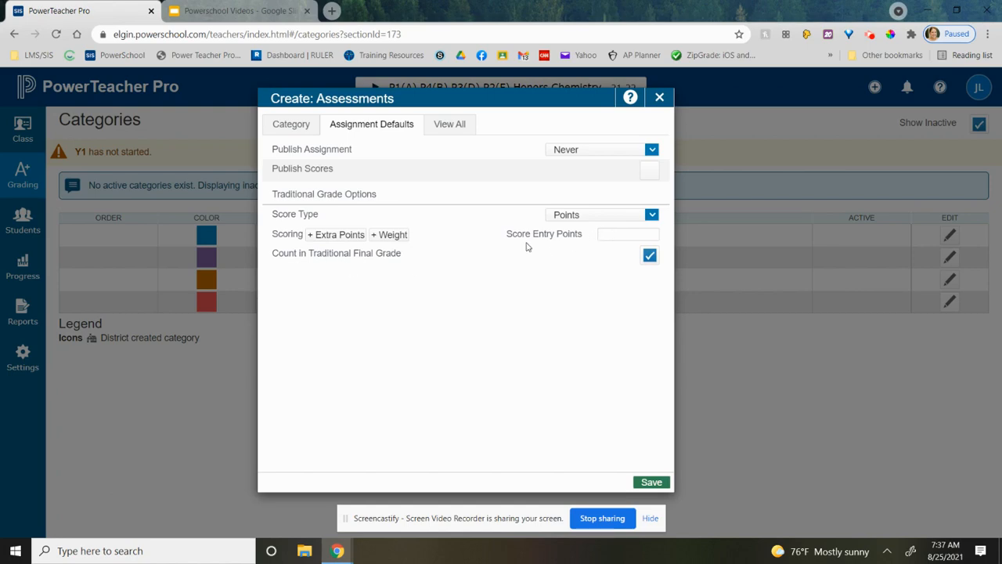
pyautogui.click(645, 234)
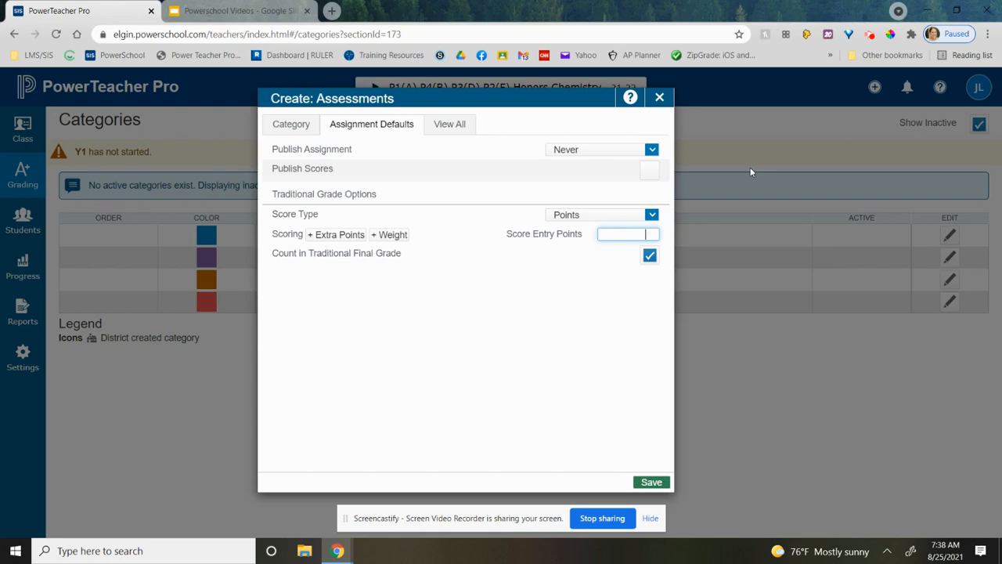
pyautogui.write('50')
pyautogui.click(654, 257)
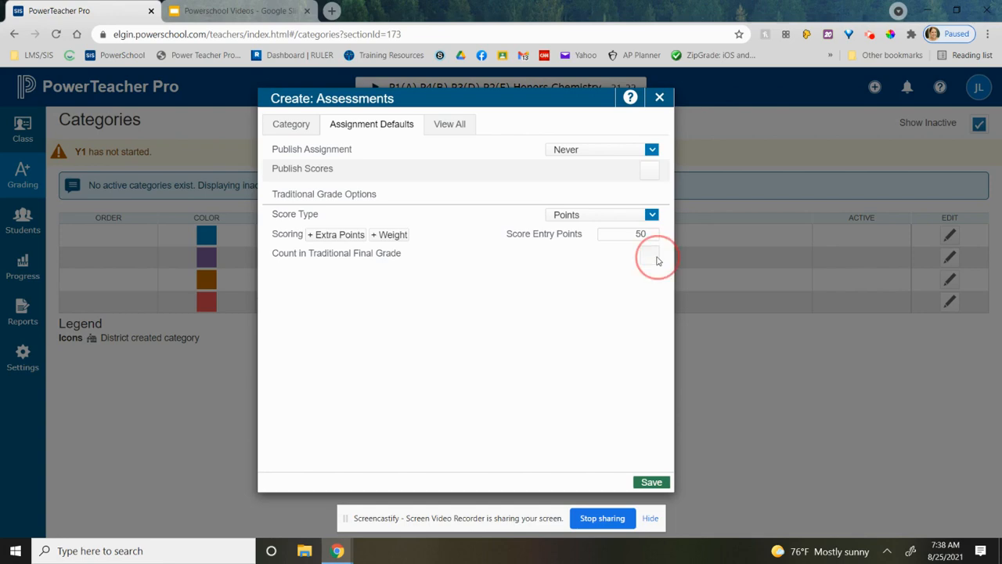
pyautogui.click(649, 256)
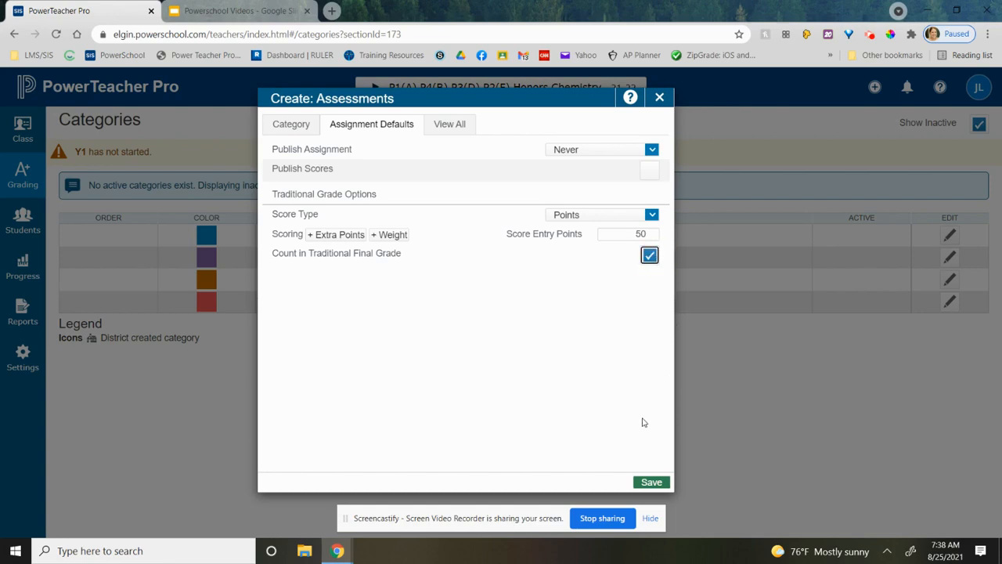
# - Save the Assessments category and check which classes use it in the category list
pyautogui.click(650, 482)
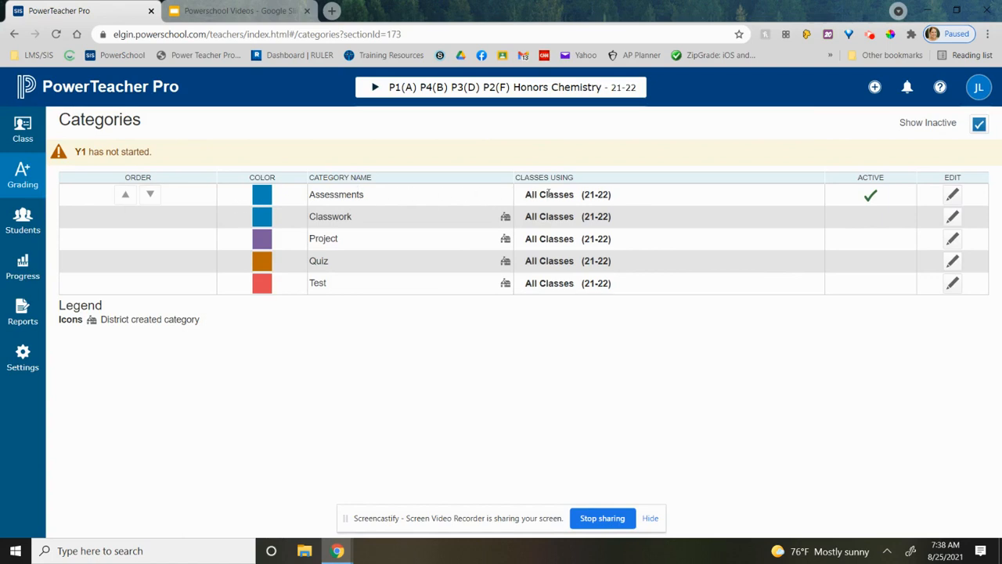
pyautogui.moveTo(526, 194); pyautogui.dragTo(616, 195)
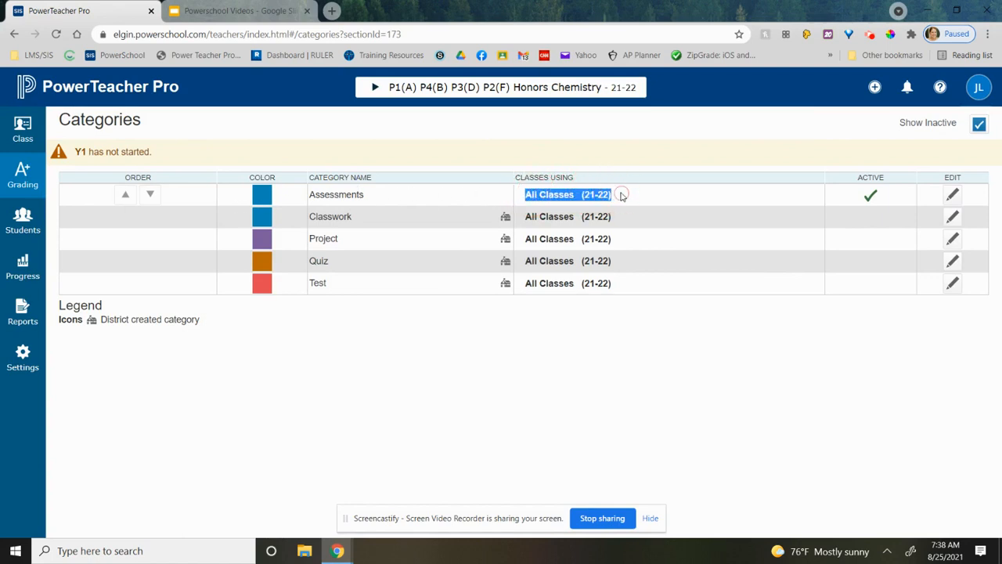
pyautogui.click(621, 196)
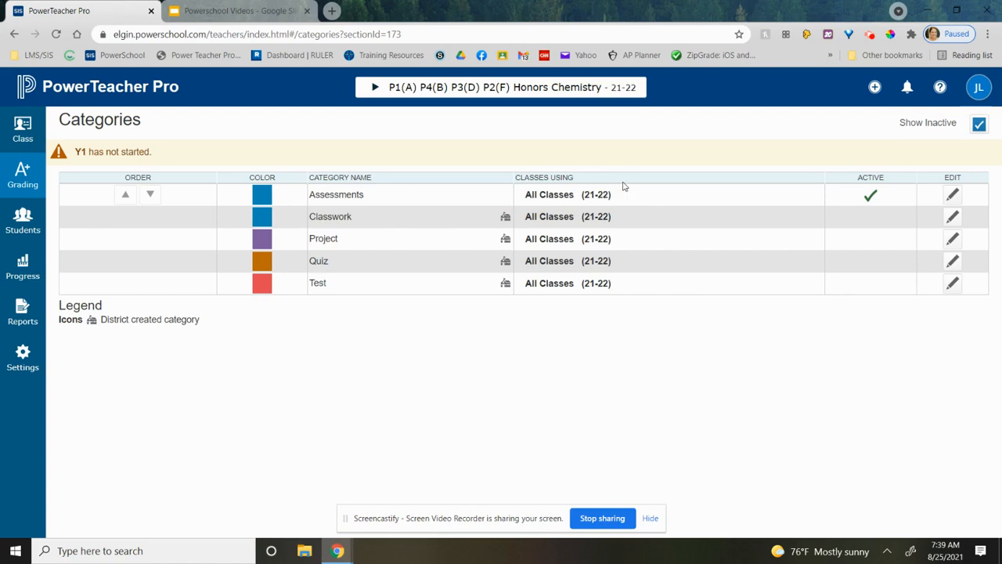
# - Start a new grading category named Labs and set its color to Green
pyautogui.click(874, 87)
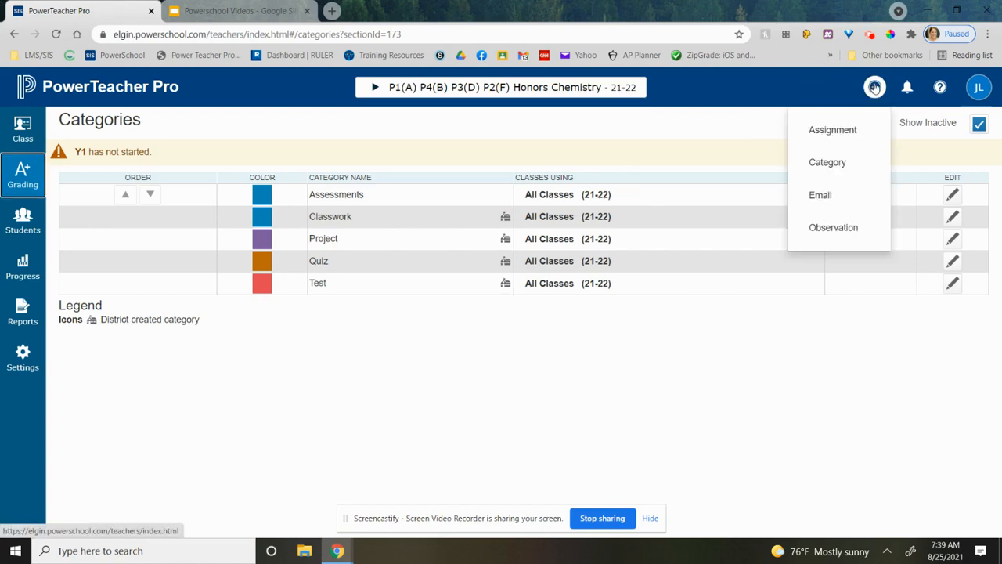
pyautogui.click(852, 167)
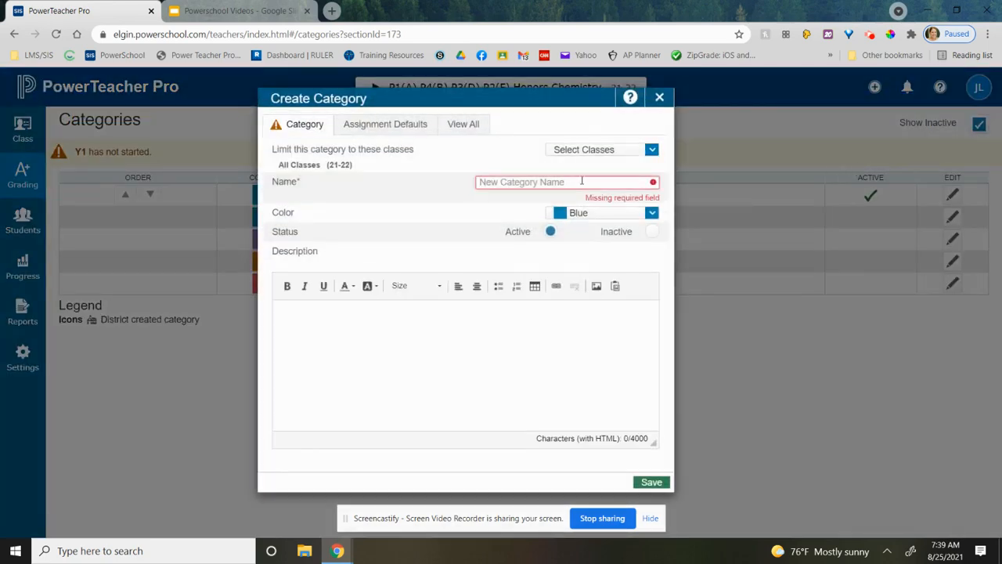
pyautogui.write('Lab')
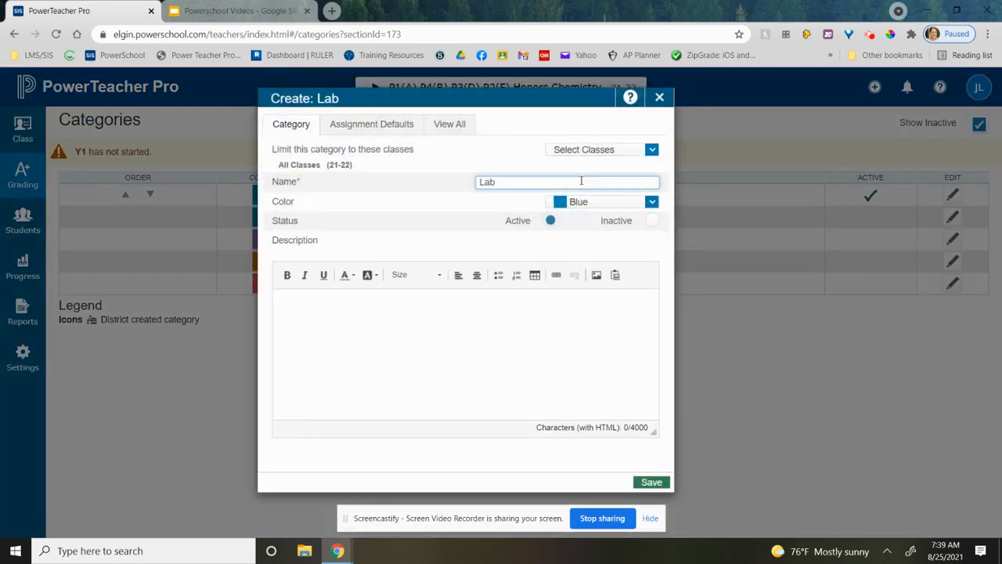
pyautogui.write('s')
pyautogui.click(652, 202)
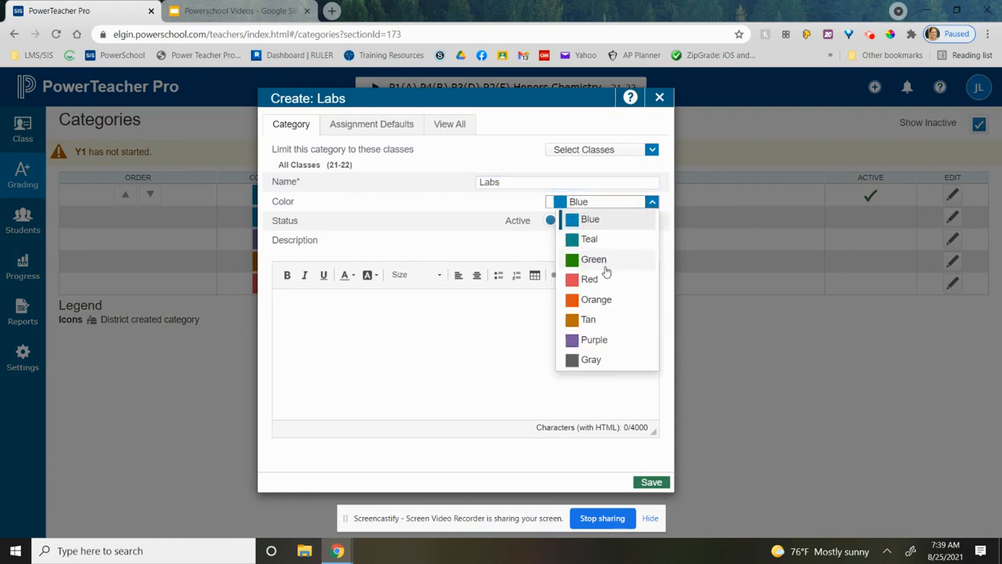
pyautogui.click(607, 261)
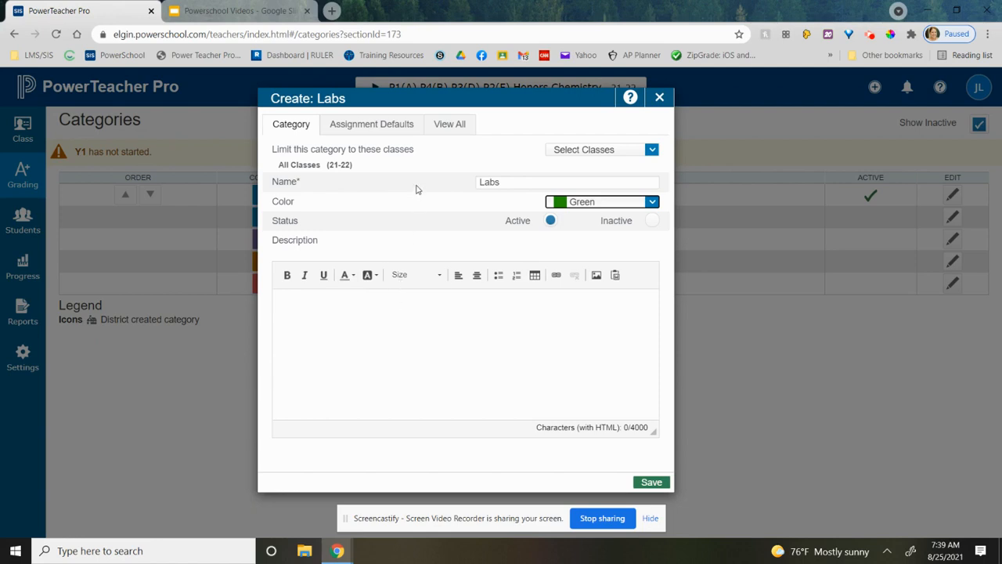
# - In the Labs category's assignment defaults, set Publish Assignment to Never and turn off Publish Scores
pyautogui.click(363, 128)
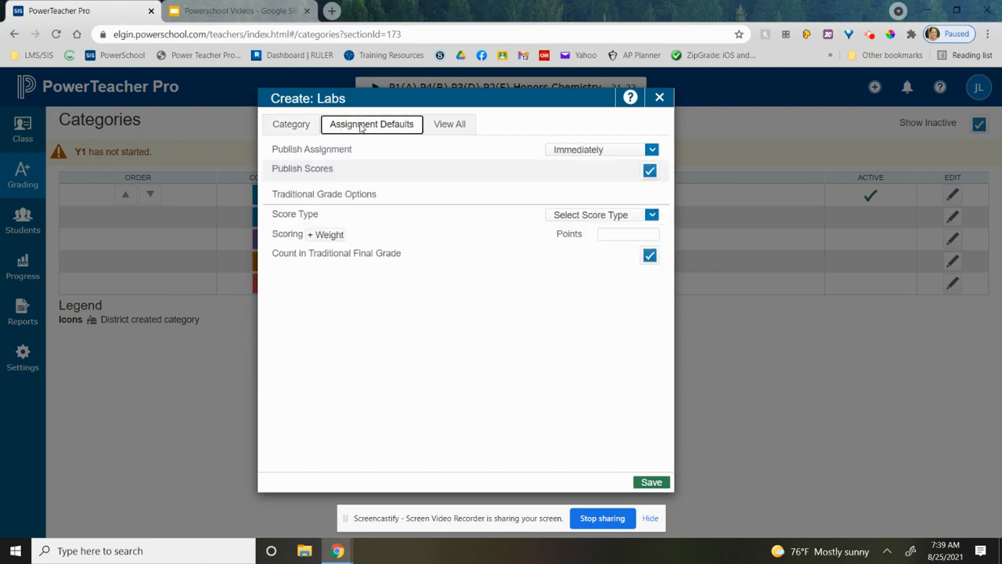
pyautogui.click(651, 150)
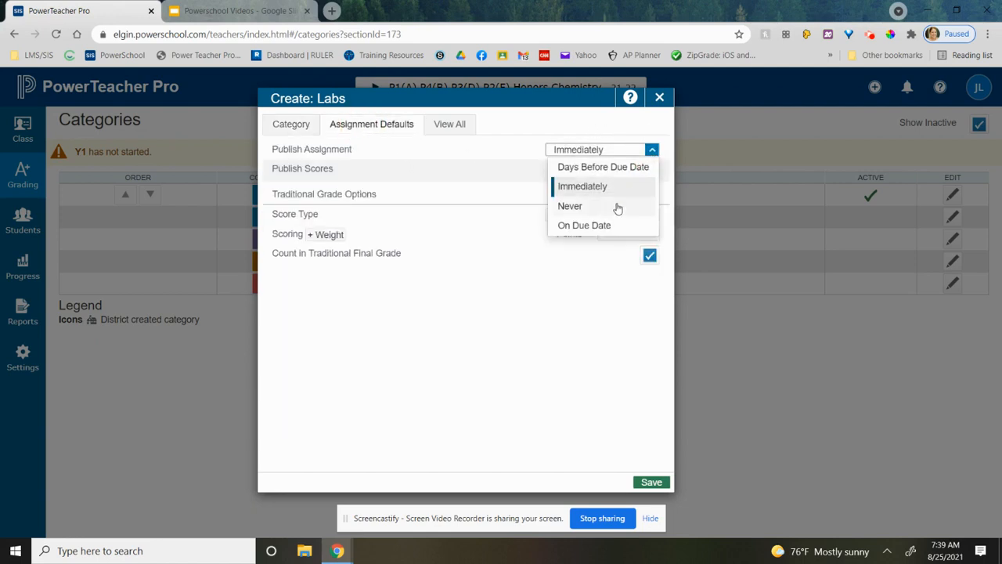
pyautogui.click(616, 208)
pyautogui.click(650, 170)
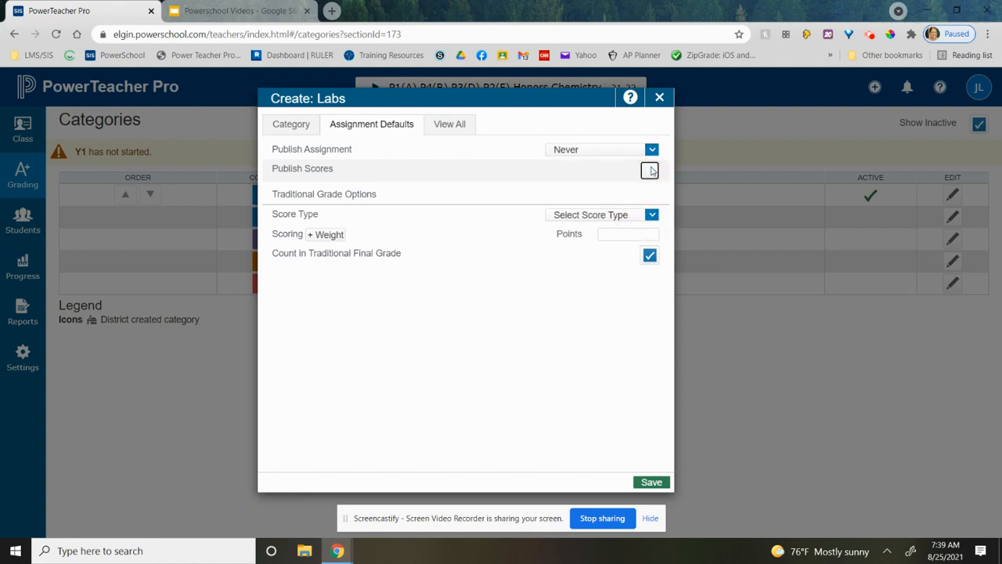
# - Set the Labs score type to Points with 10 score entry points, and save the category
pyautogui.click(651, 216)
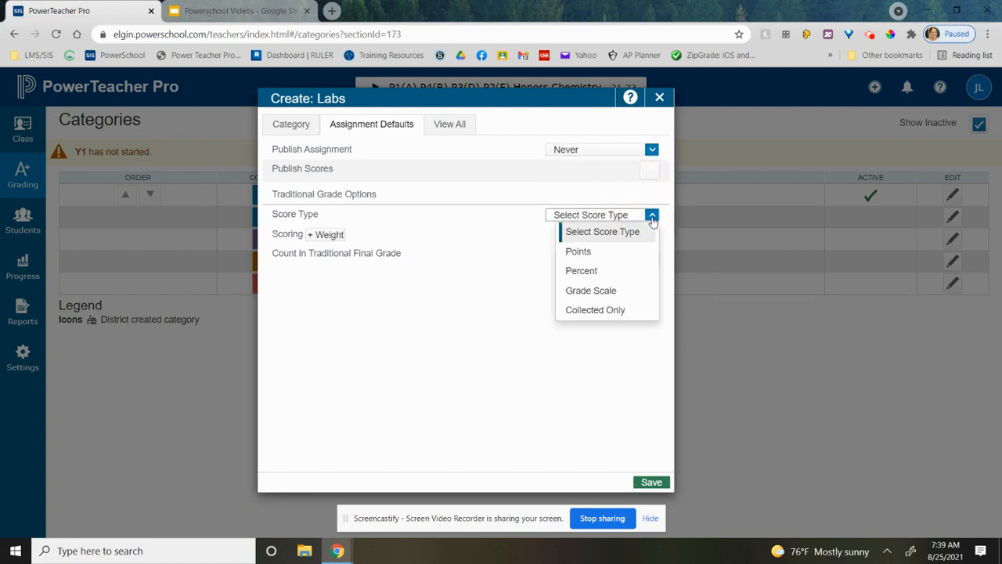
pyautogui.click(598, 256)
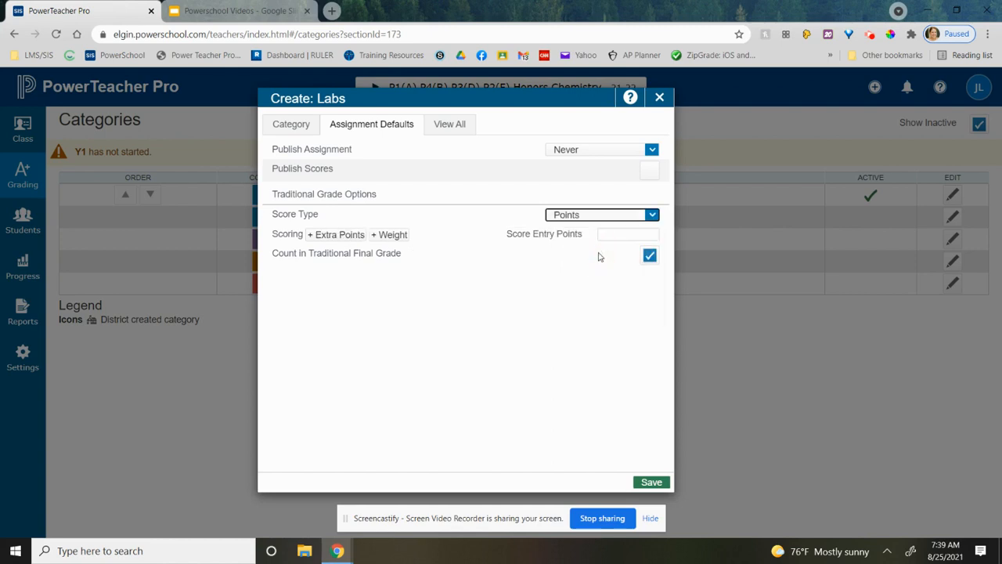
pyautogui.click(620, 240)
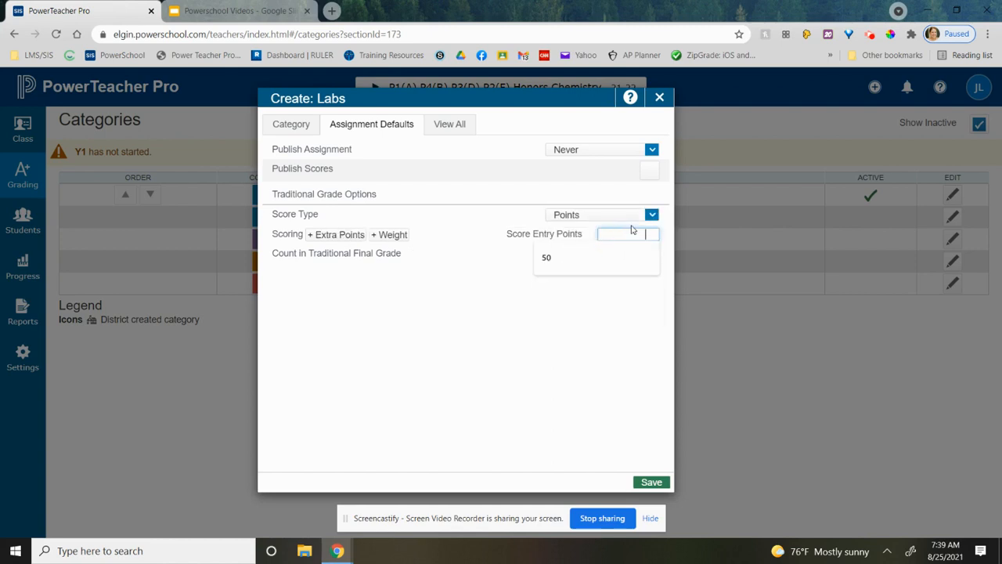
pyautogui.write('10')
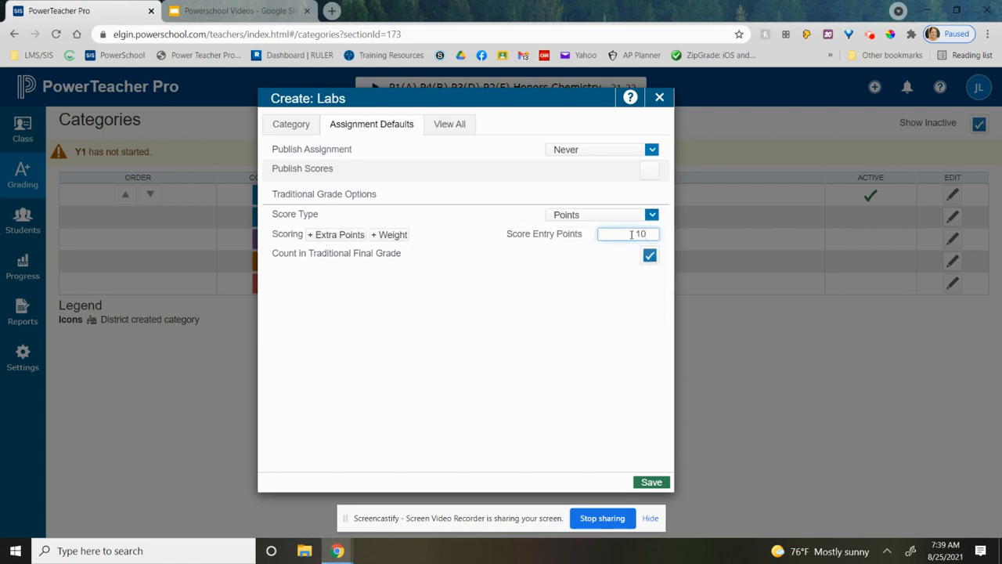
pyautogui.click(651, 482)
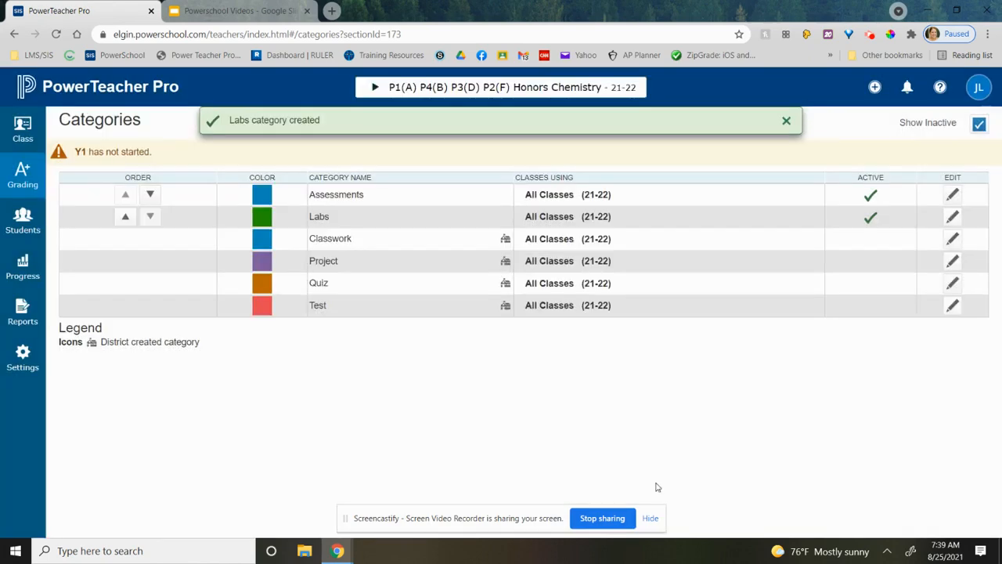
# - Start a new grading category named Homework/Classwork and set its color to Orange
pyautogui.click(876, 88)
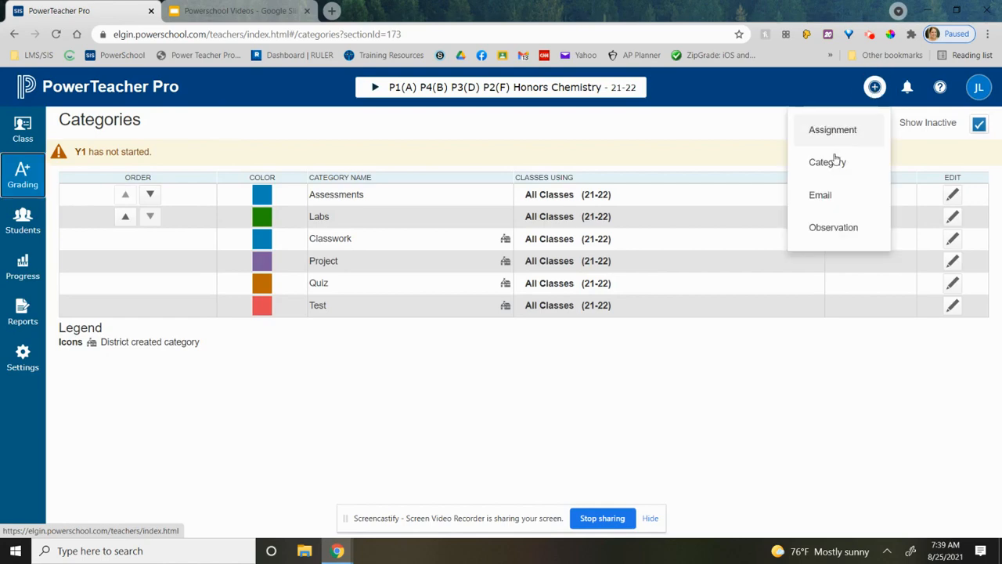
pyautogui.click(834, 163)
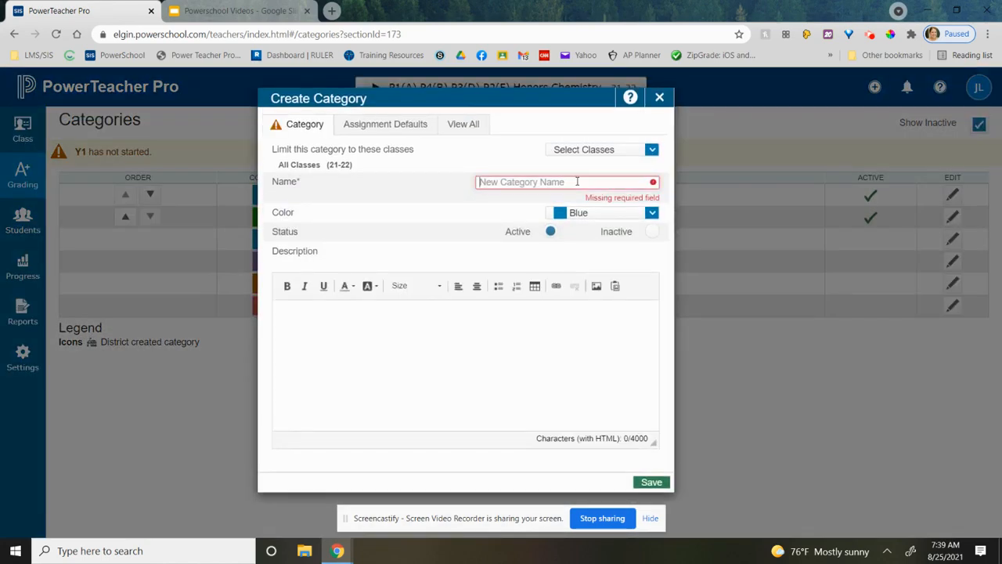
pyautogui.write('Homewor')
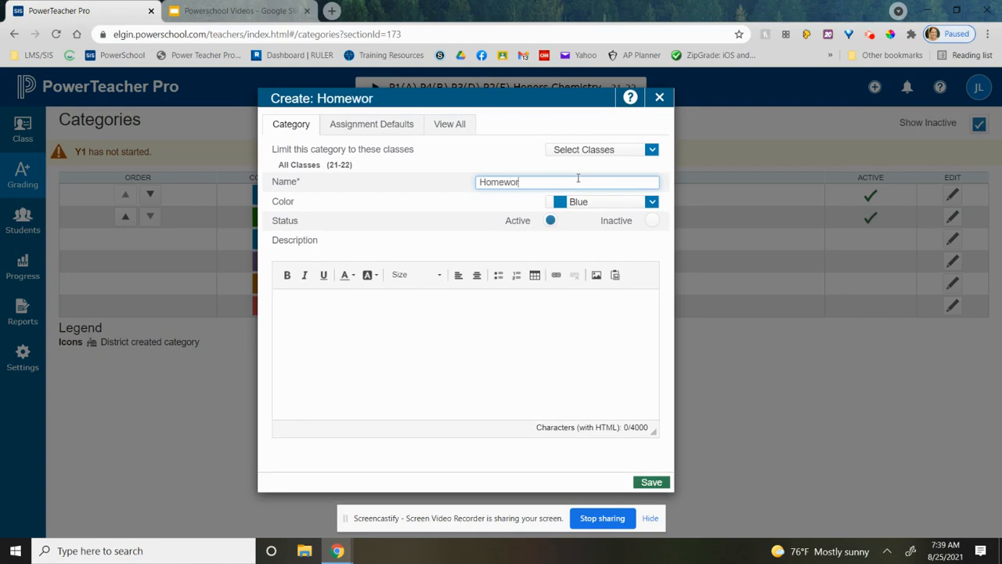
pyautogui.write('k/Classwork')
pyautogui.click(651, 202)
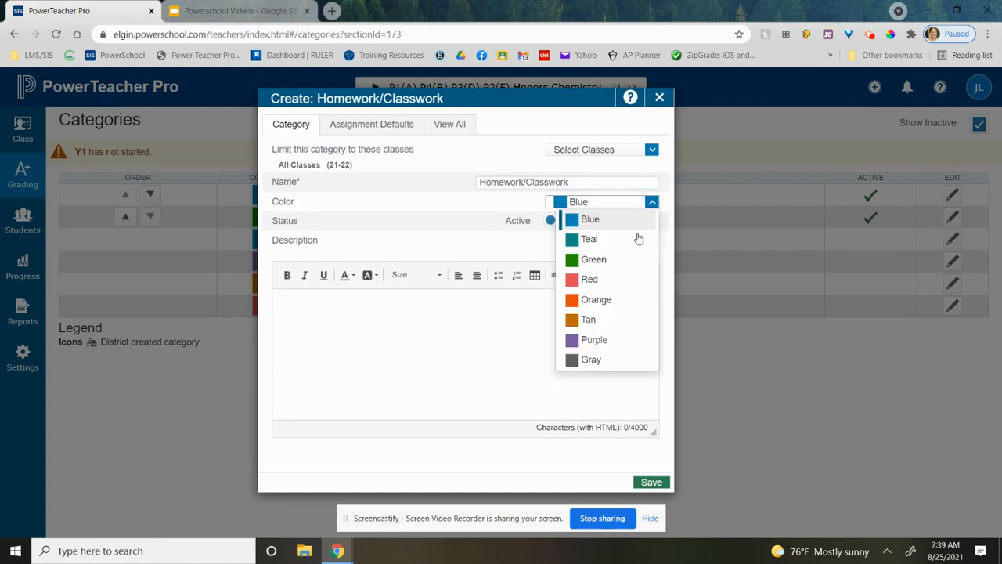
pyautogui.click(595, 300)
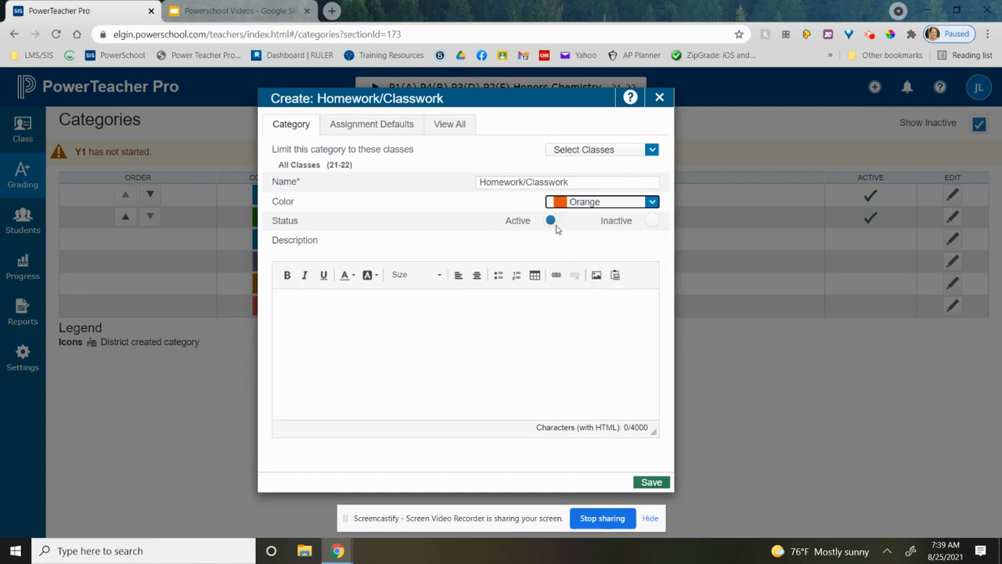
# - In the Homework/Classwork assignment defaults, set Publish Assignment to Never and turn off Publish Scores
pyautogui.click(400, 132)
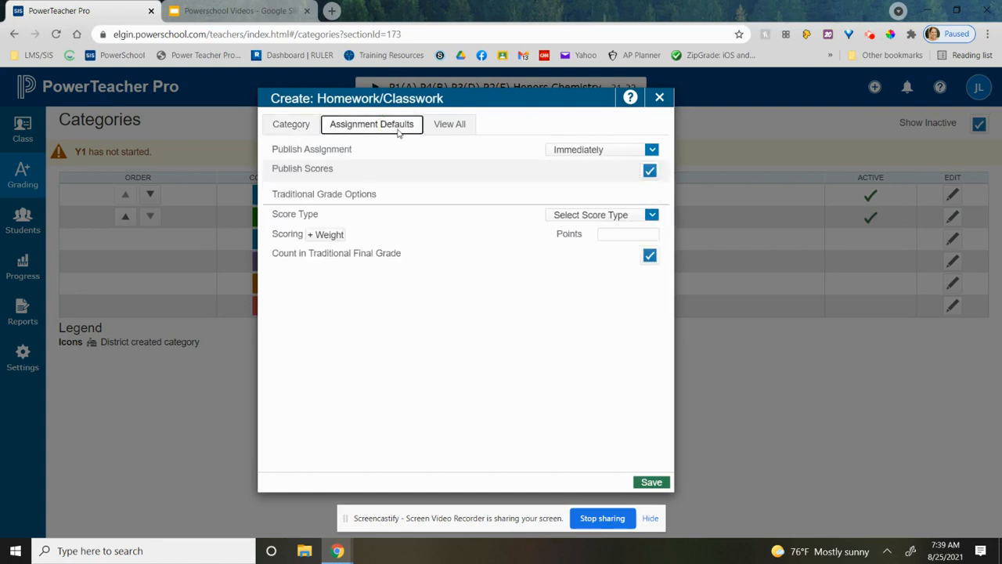
pyautogui.click(647, 151)
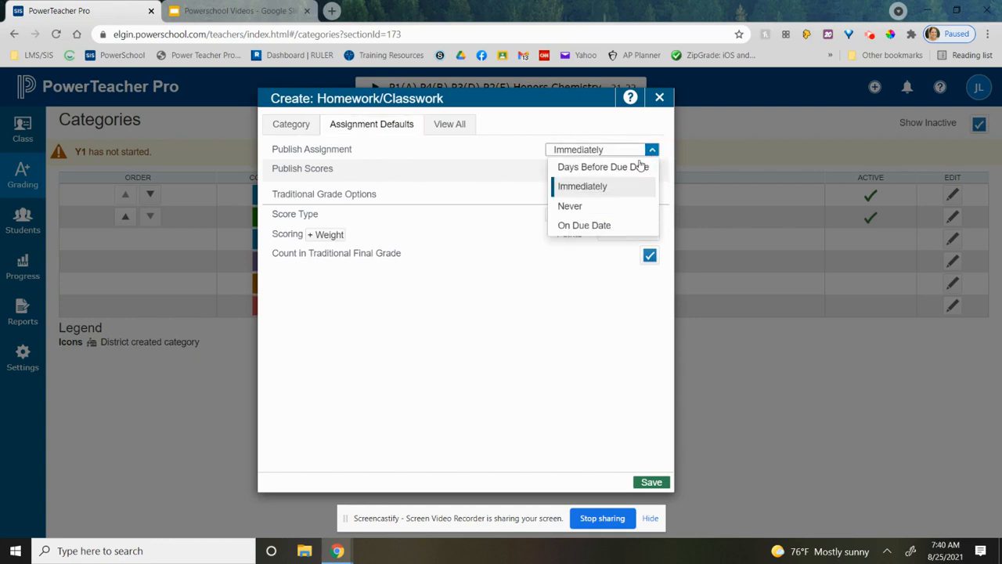
pyautogui.click(617, 205)
pyautogui.click(651, 170)
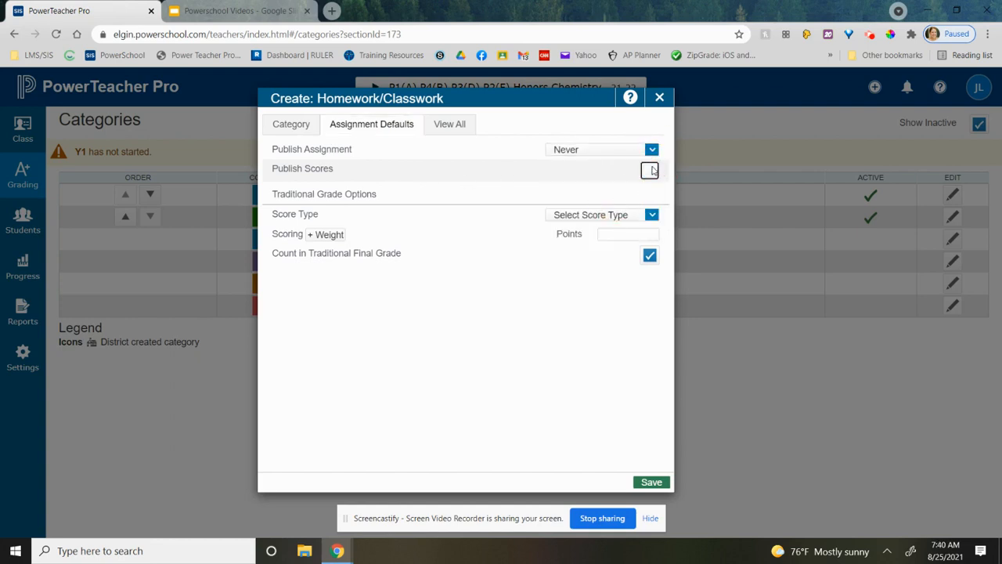
# - Set the Homework/Classwork score type to Points with 2 score entry points, and save the category
pyautogui.click(651, 215)
pyautogui.click(620, 258)
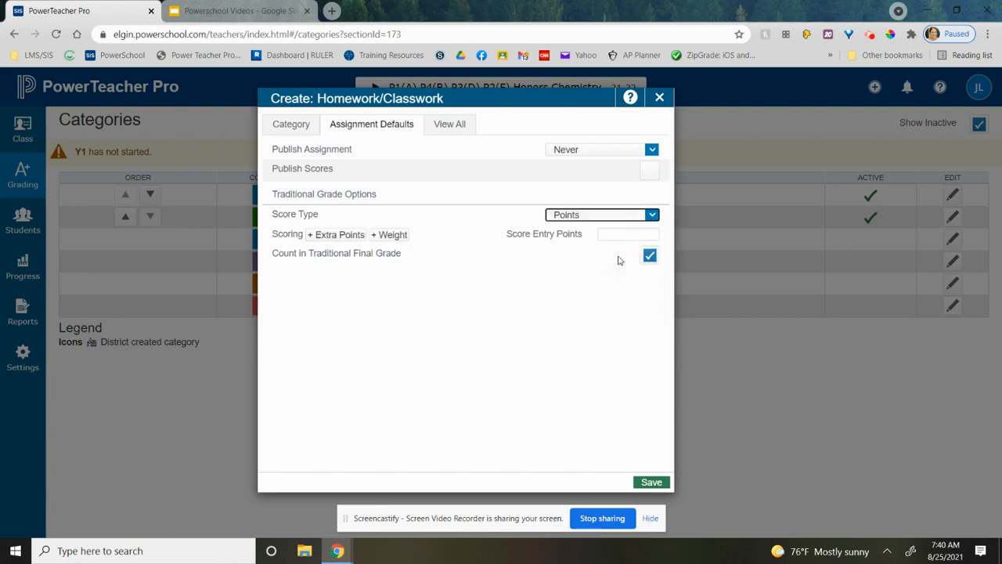
pyautogui.click(627, 234)
pyautogui.write('2')
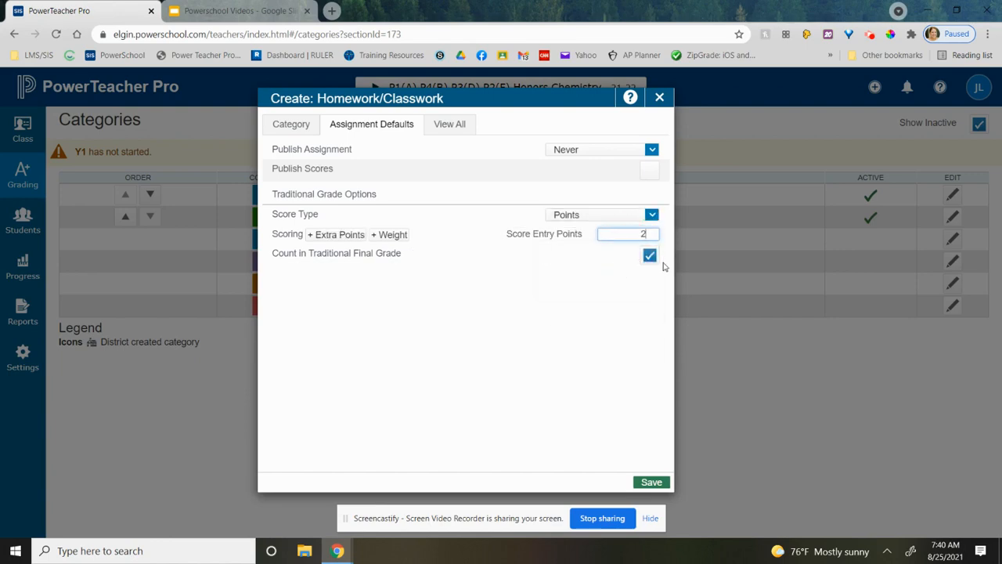
pyautogui.click(629, 344)
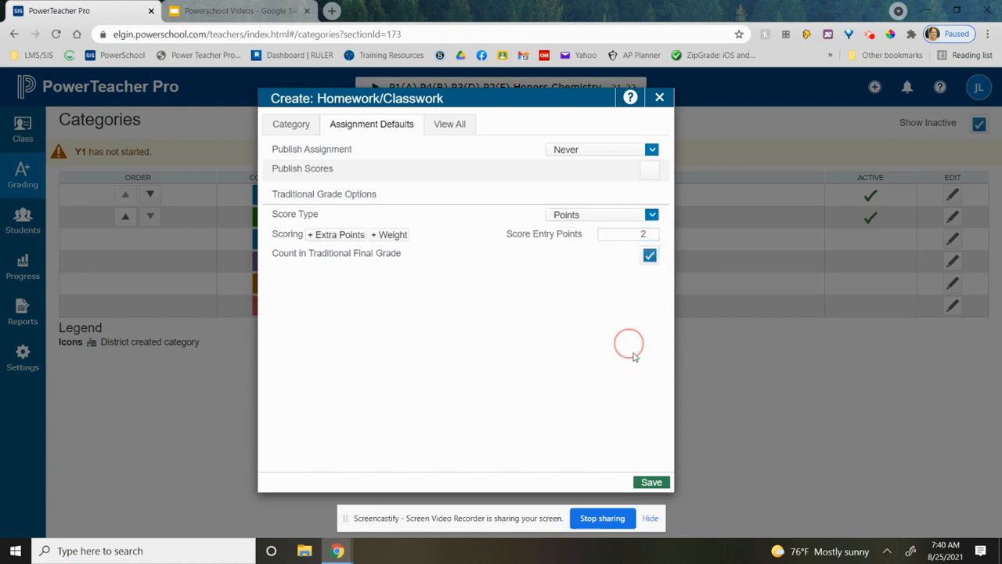
pyautogui.click(652, 483)
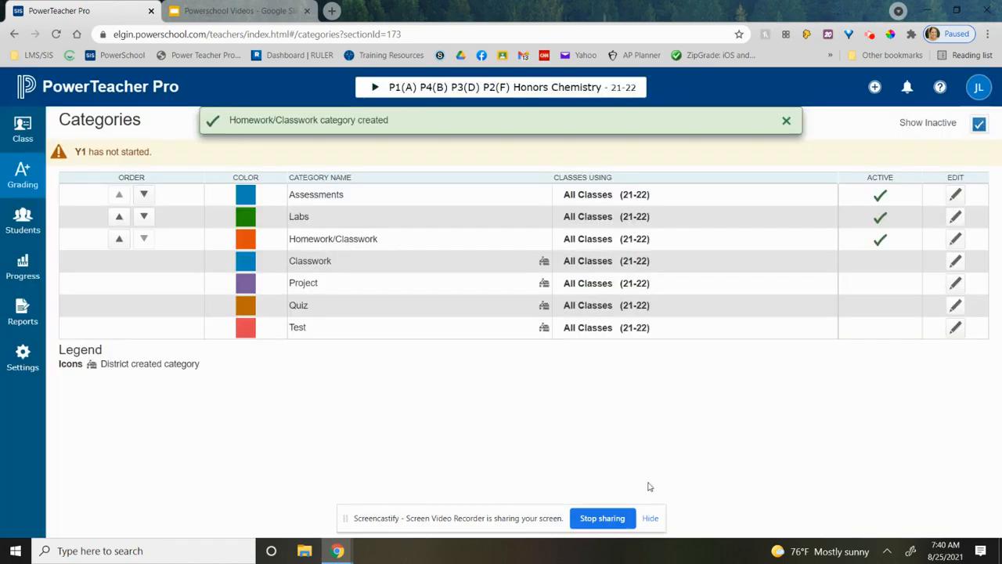
# - Start a new grading category named Final Exam/Project and set its color to Purple
pyautogui.click(874, 87)
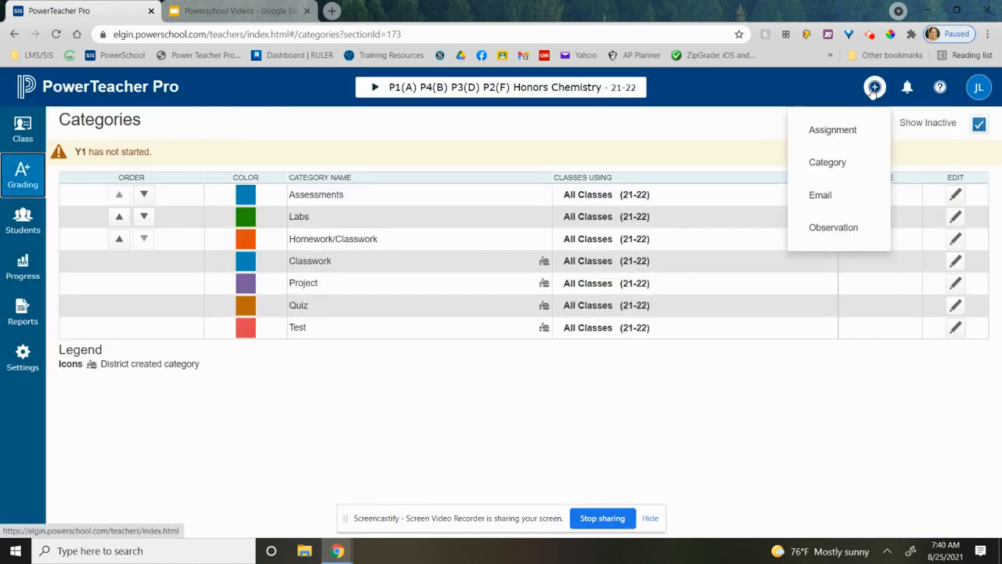
pyautogui.click(845, 171)
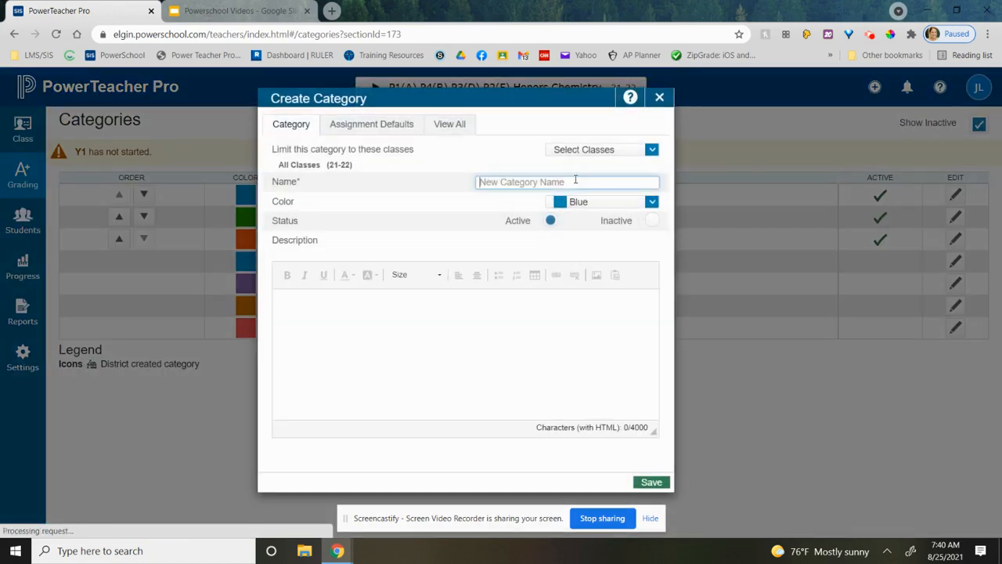
pyautogui.click(576, 181)
pyautogui.write('F')
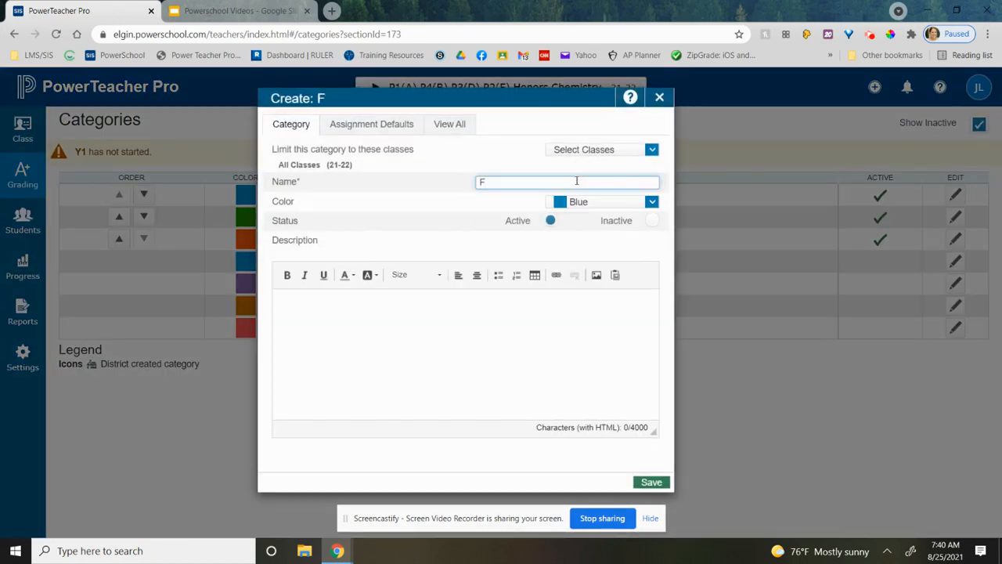
pyautogui.write('inal Exam')
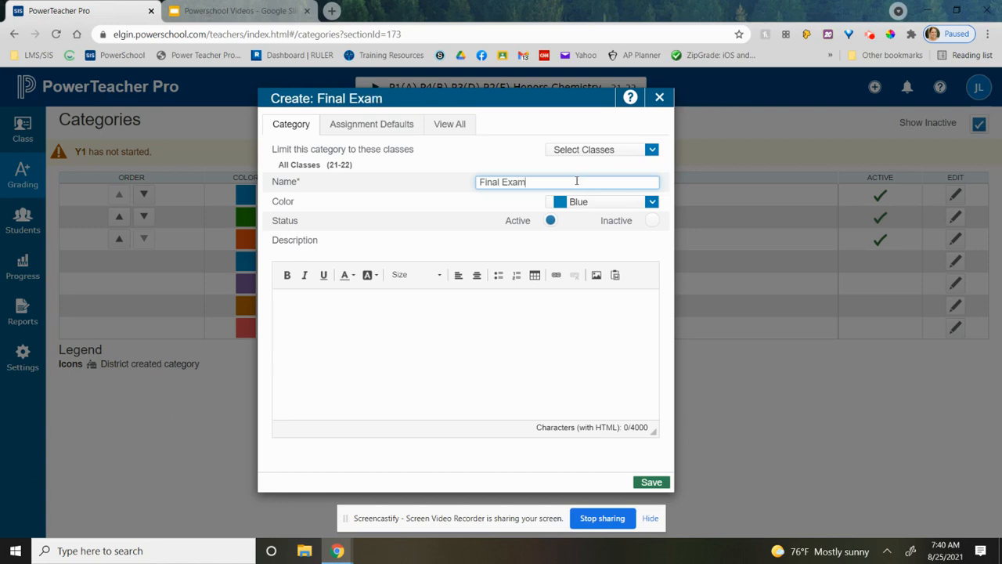
pyautogui.write('/Project')
pyautogui.click(583, 202)
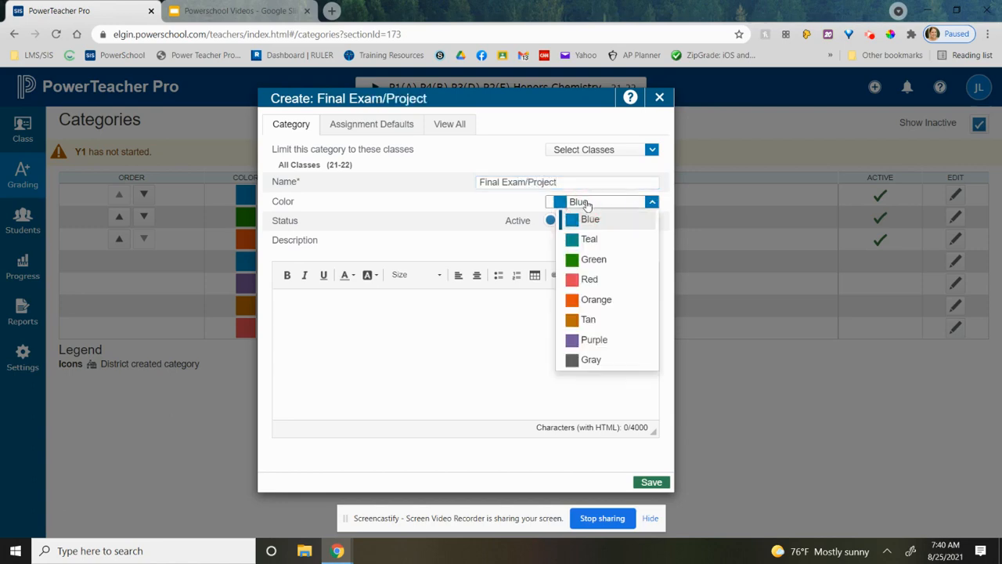
pyautogui.click(599, 348)
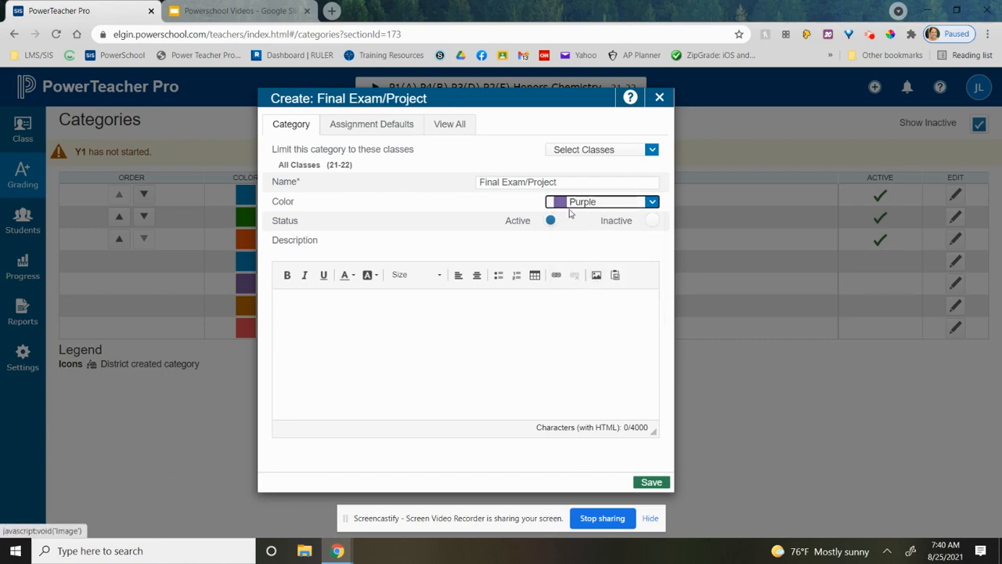
# - In the Final Exam/Project assignment defaults, set Publish Assignment to Never and turn off Publish Scores
pyautogui.click(384, 125)
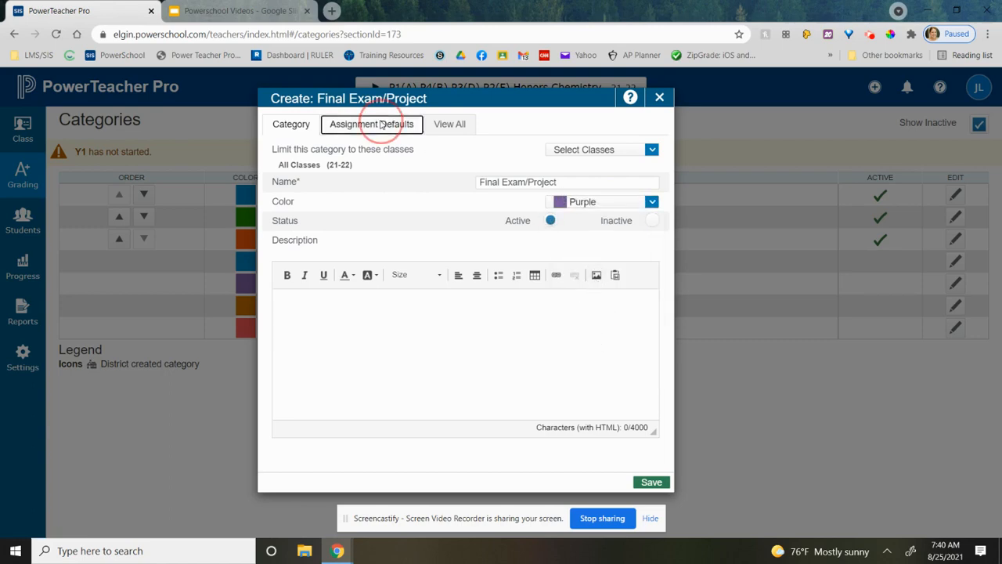
pyautogui.click(636, 155)
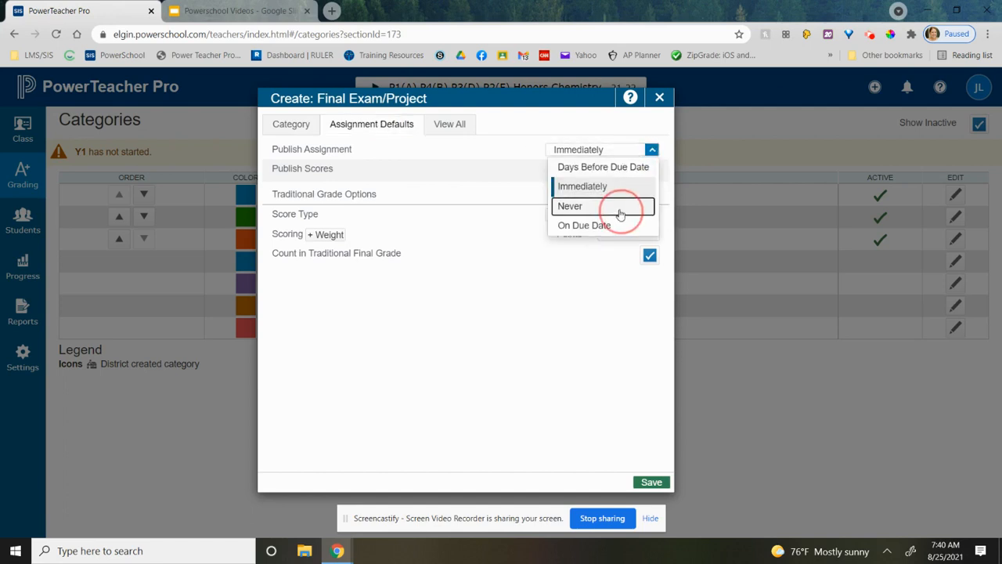
pyautogui.click(620, 207)
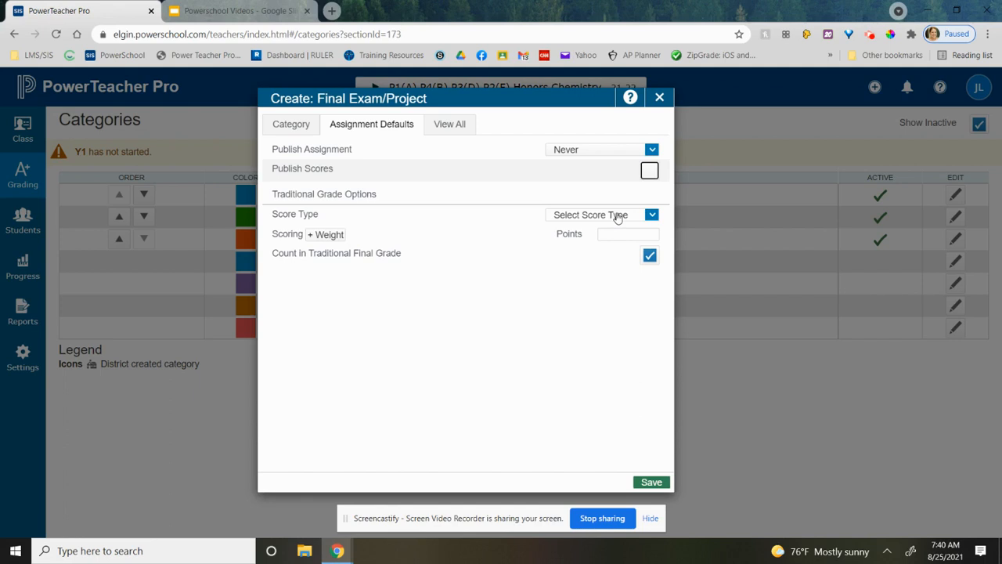
# - Set the Final Exam/Project score type to Points with 100 score entry points, and save the category
pyautogui.click(616, 216)
pyautogui.click(606, 252)
pyautogui.click(631, 232)
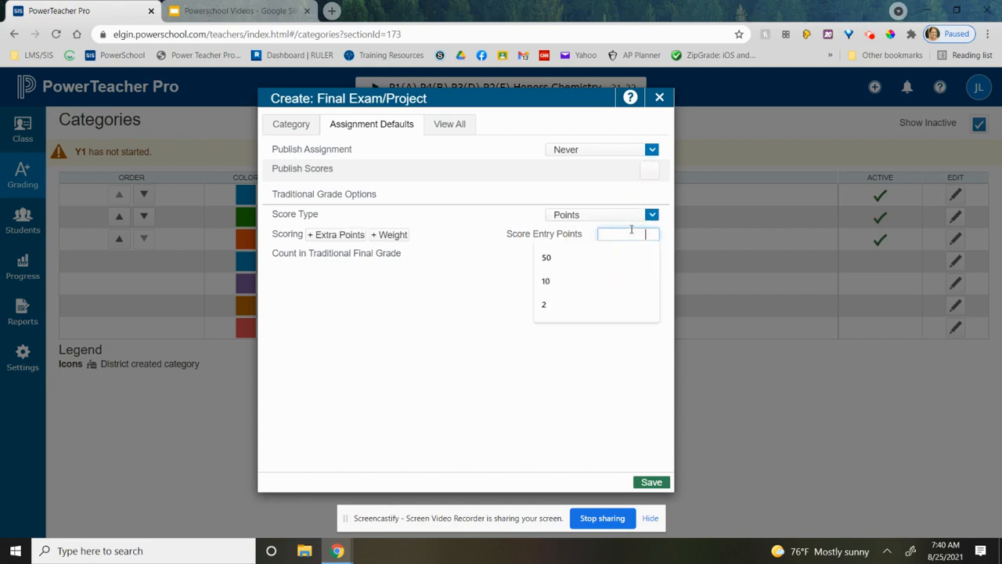
pyautogui.write('100')
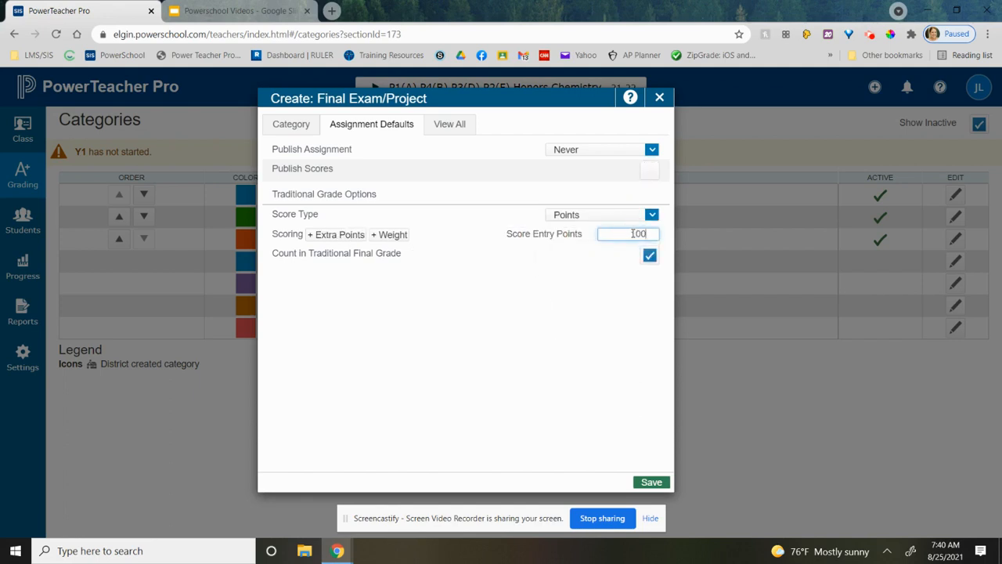
pyautogui.click(652, 481)
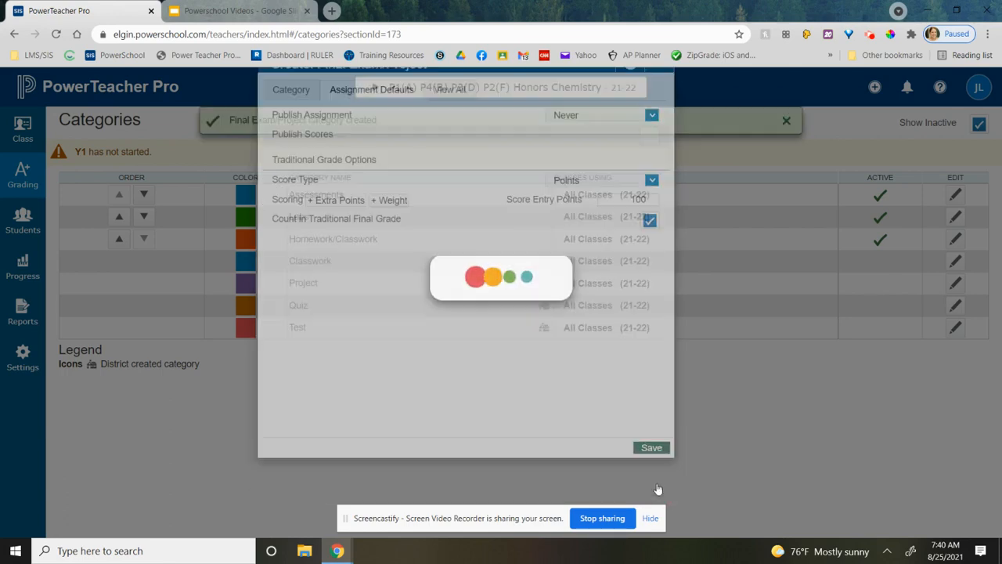